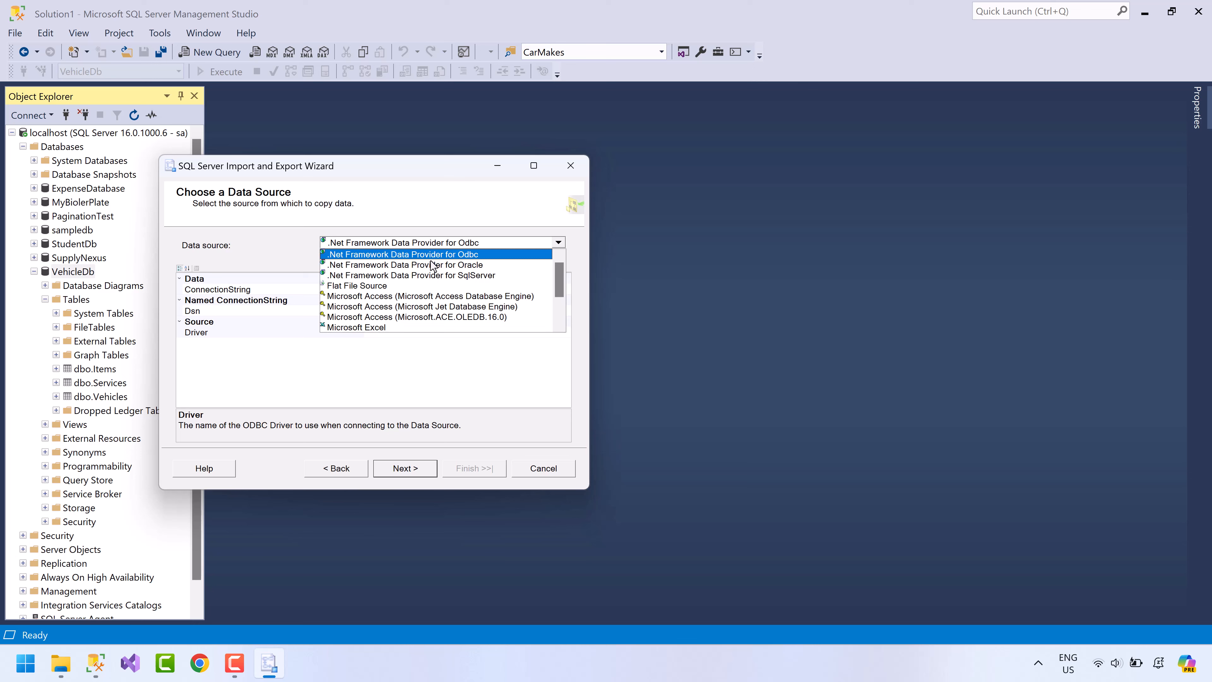
Set the data source to Microsoft OLE DB Provider for SQL Server and accept localhost, Windows Authentication and the VehicleDb database
{"action": "scroll", "coordinate": [432, 267], "scroll_direction": "down", "scroll_amount": 2}
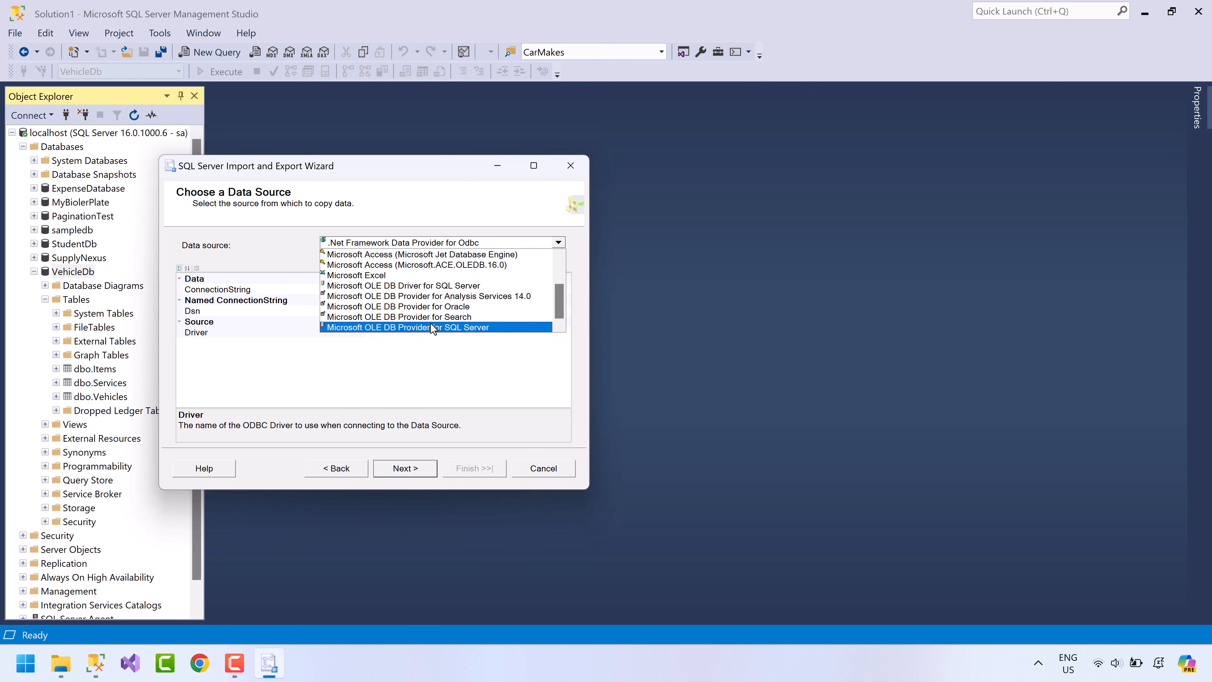
{"action": "left_click", "coordinate": [432, 327]}
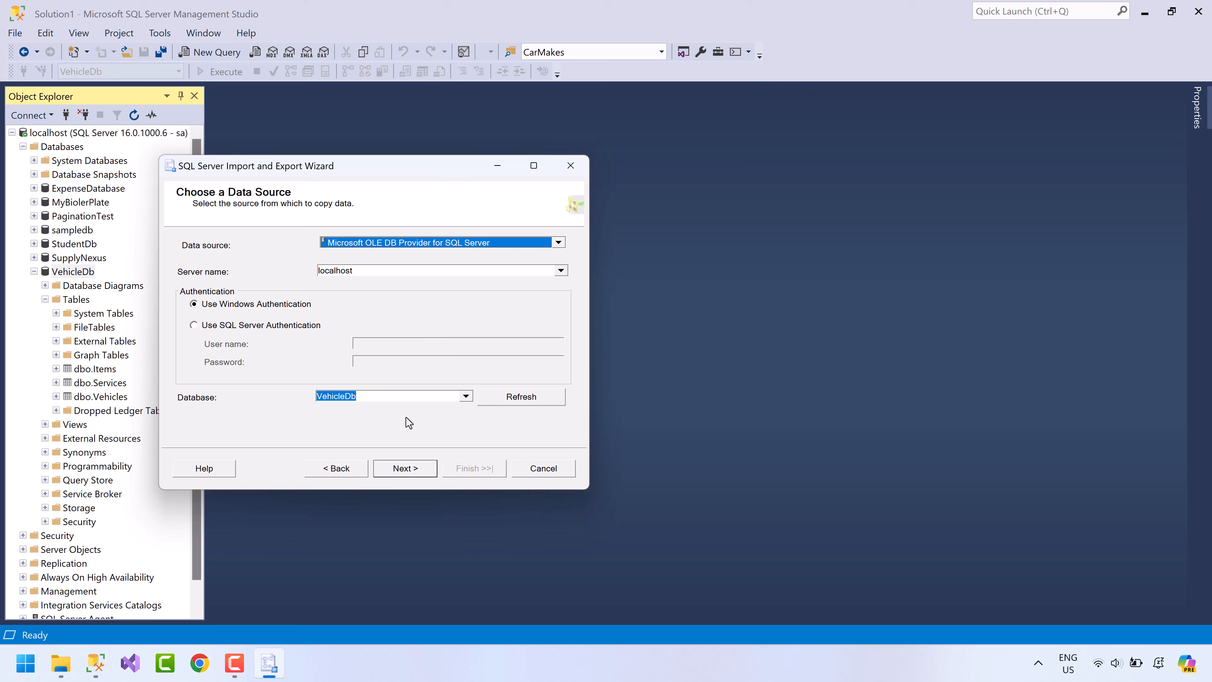
{"action": "left_click", "coordinate": [403, 468]}
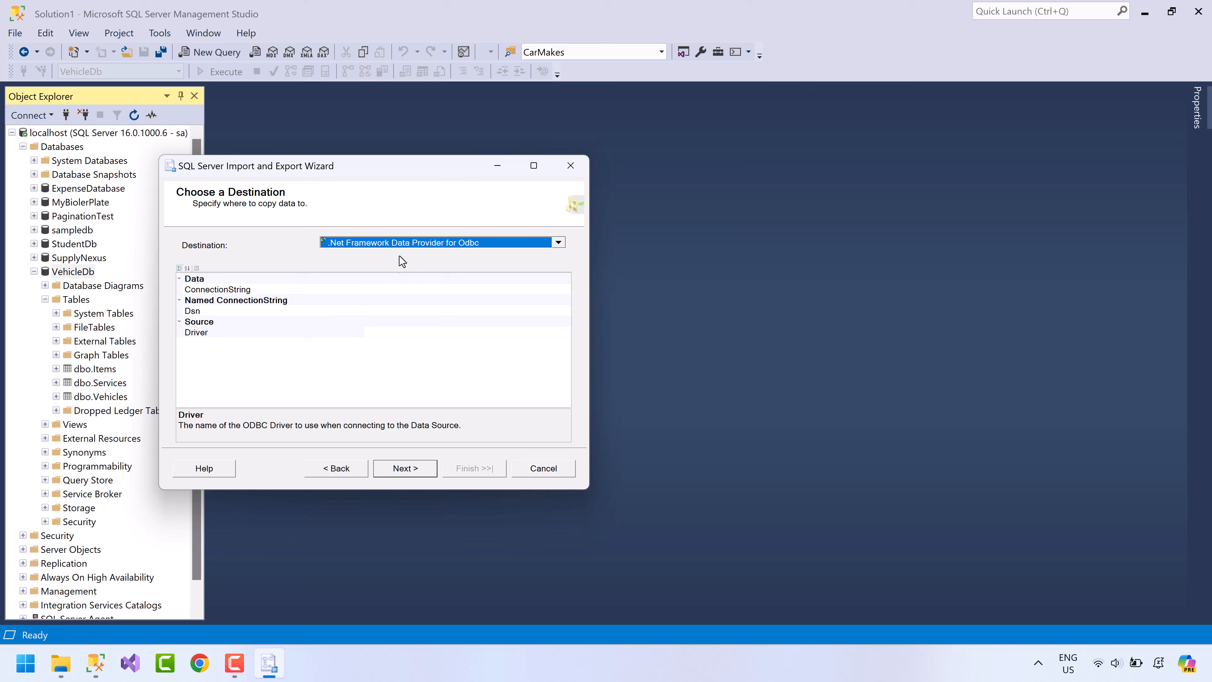
Set the destination to Microsoft Excel and create a new workbook, Vehicles.xlsx, on drive D: as the destination file
{"action": "left_click", "coordinate": [401, 242]}
{"action": "left_click", "coordinate": [385, 325]}
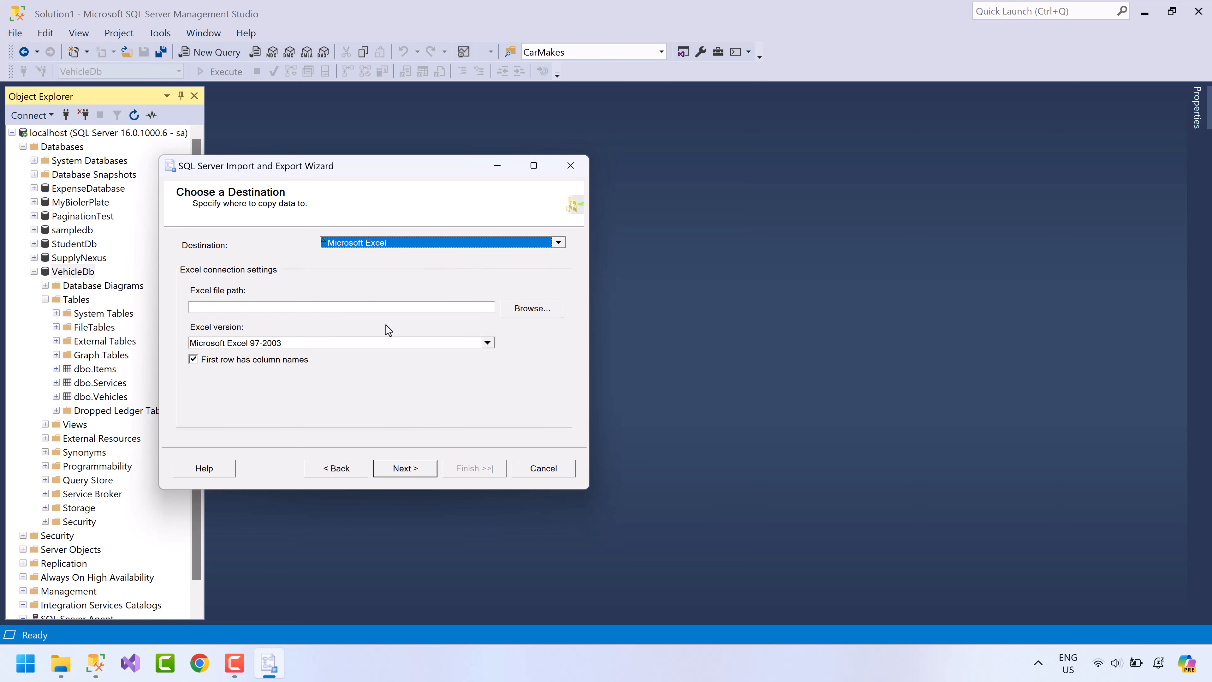
{"action": "left_click", "coordinate": [545, 312]}
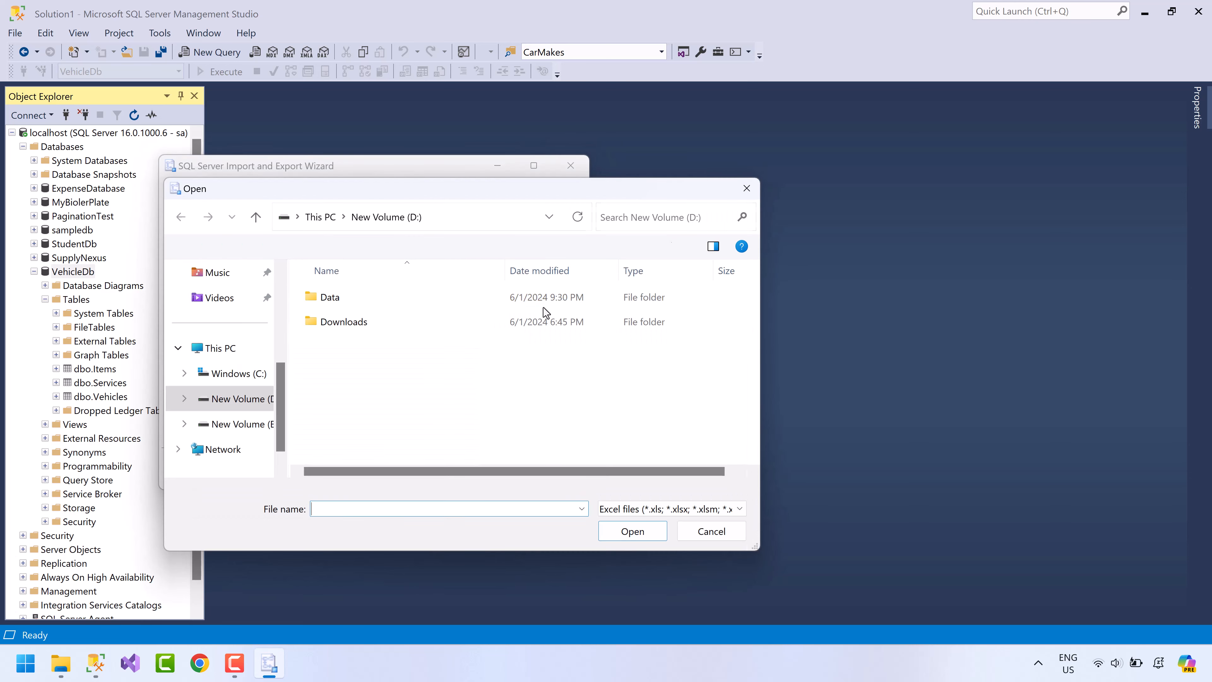
{"action": "right_click", "coordinate": [392, 428]}
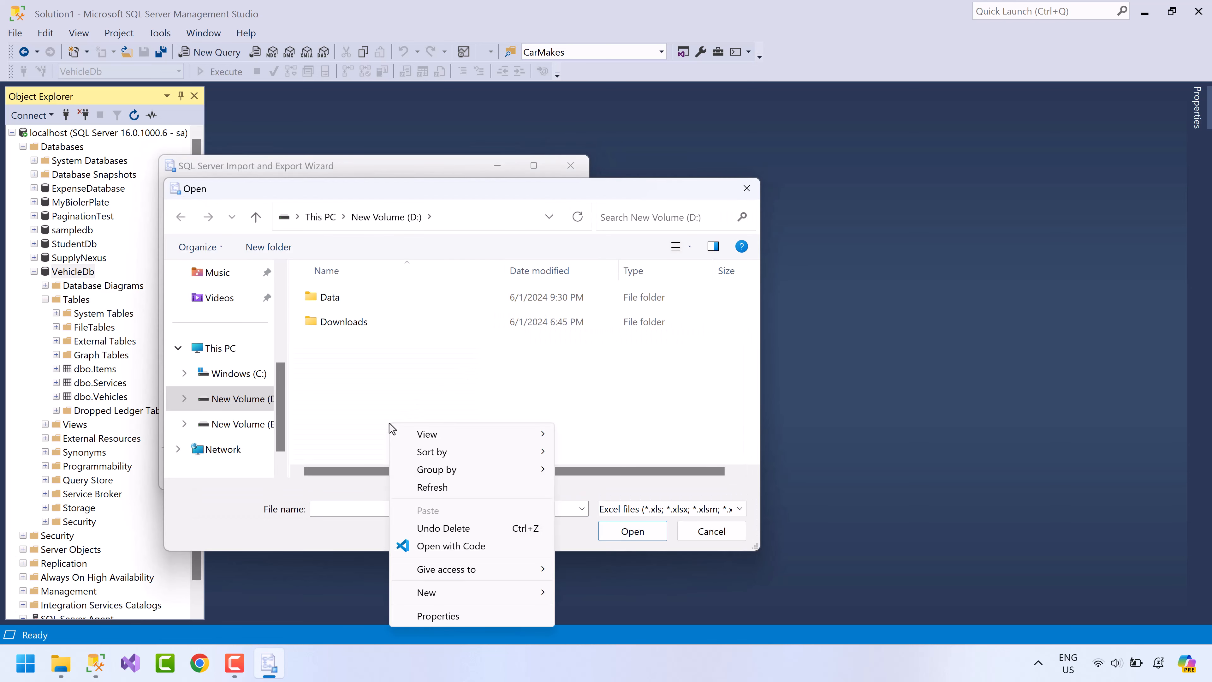
{"action": "mouse_move", "coordinate": [427, 592]}
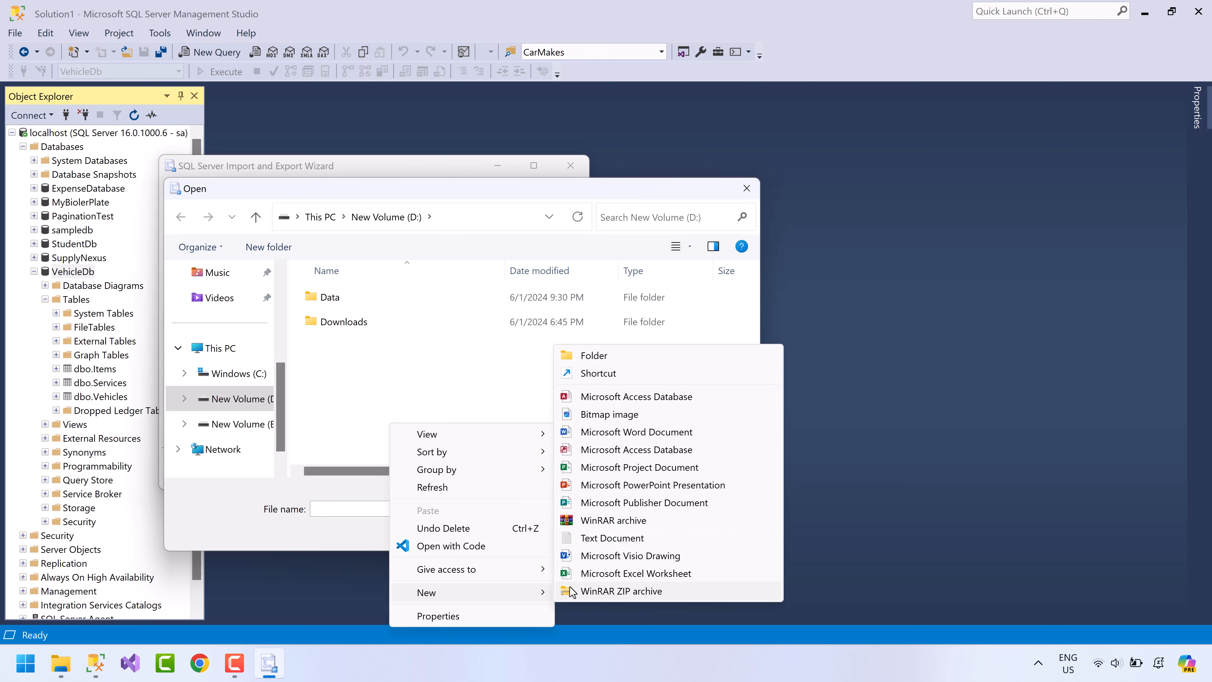
{"action": "left_click", "coordinate": [653, 575]}
{"action": "type", "text": "Vehicles.xlsx"}
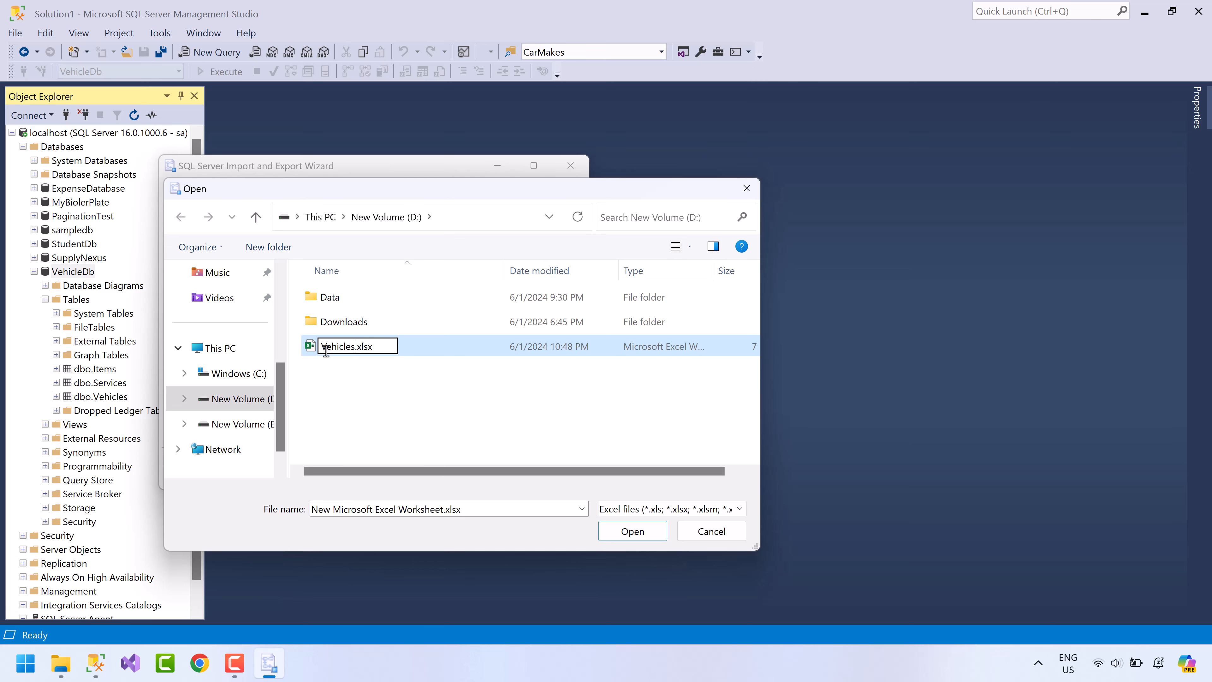
{"action": "left_click", "coordinate": [316, 351]}
{"action": "left_click", "coordinate": [660, 535]}
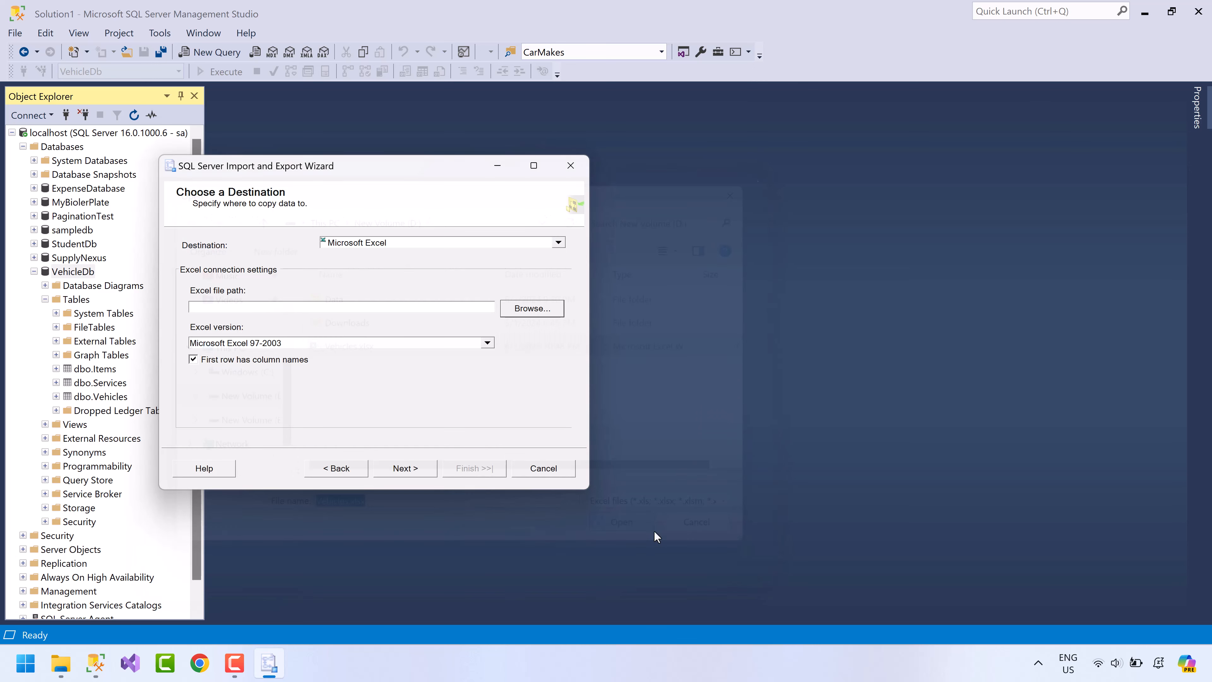
Set the Excel version to Microsoft Excel 2016, keep the first row as column names, and accept the destination
{"action": "left_click", "coordinate": [487, 342]}
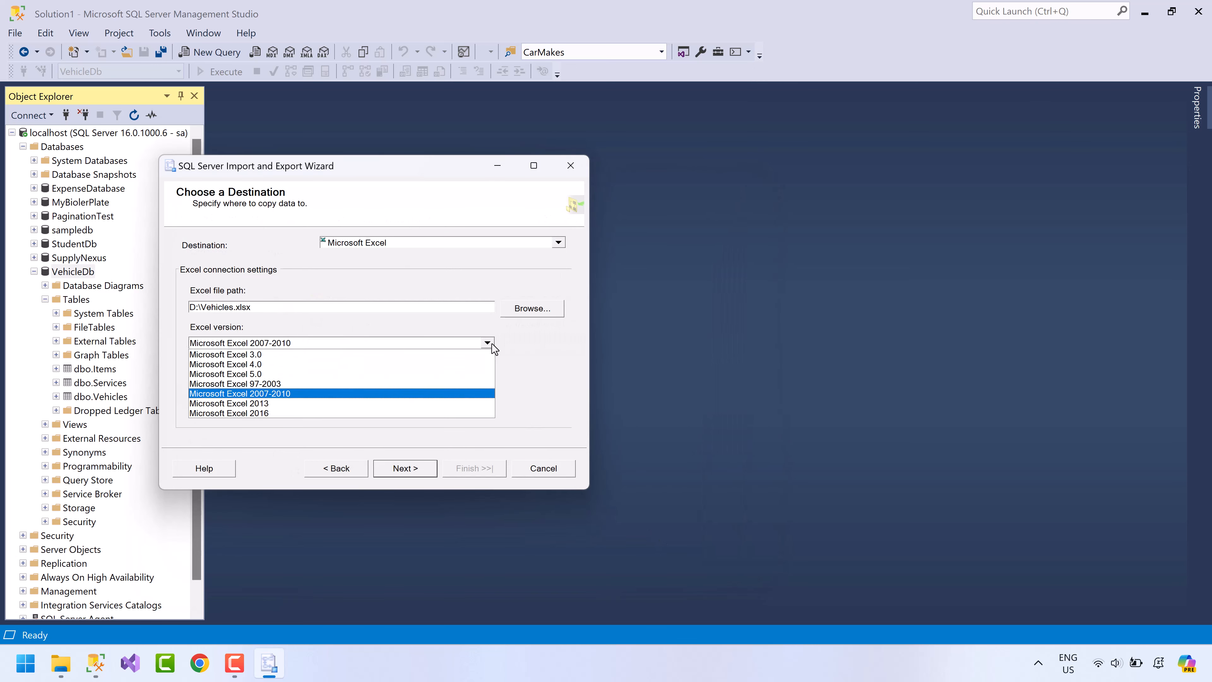
{"action": "left_click", "coordinate": [328, 409]}
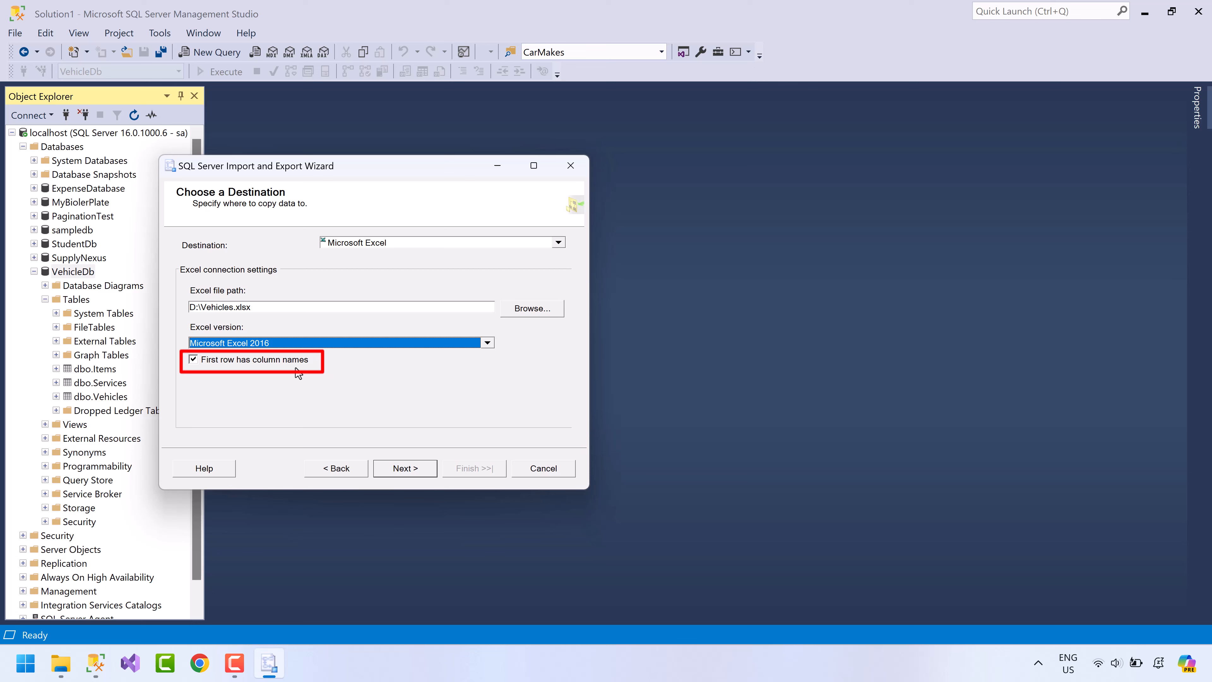
{"action": "left_click", "coordinate": [389, 468]}
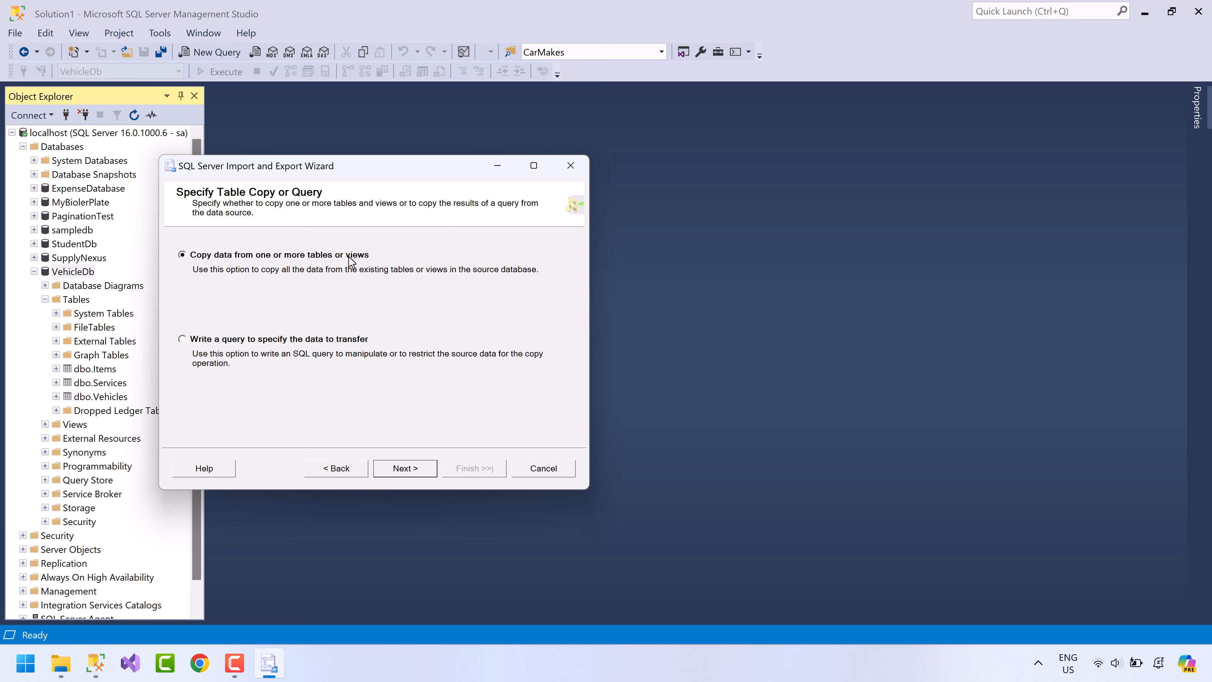
Choose to copy data from existing tables and select all source tables: Items, Services and Vehicles
{"action": "left_click", "coordinate": [407, 468]}
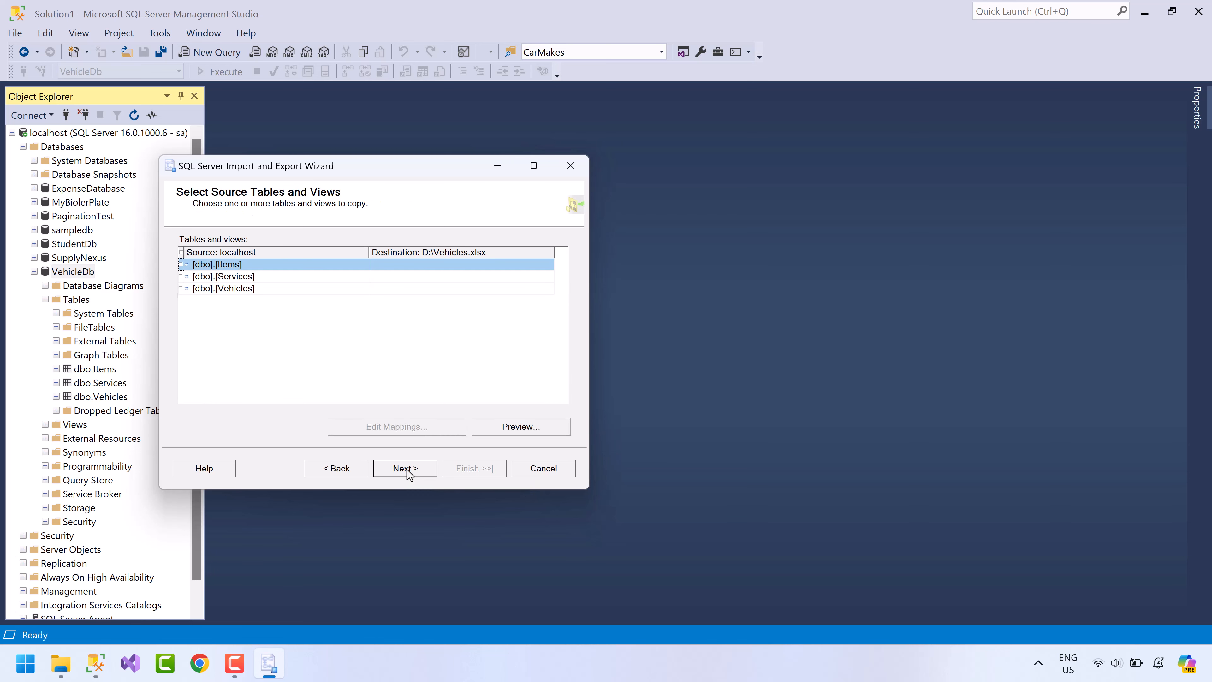
{"action": "left_click", "coordinate": [182, 253]}
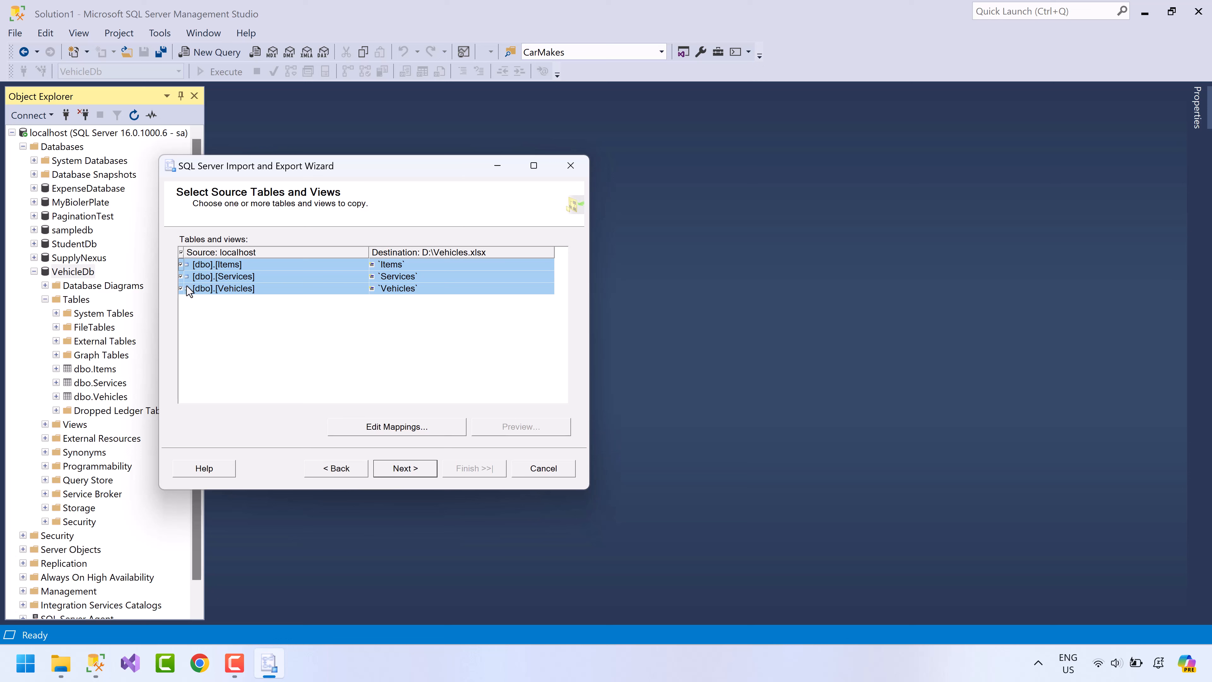
Review the column mappings of the Items, Services and Vehicles tables without changing them
{"action": "left_click", "coordinate": [257, 268]}
{"action": "left_click", "coordinate": [396, 426]}
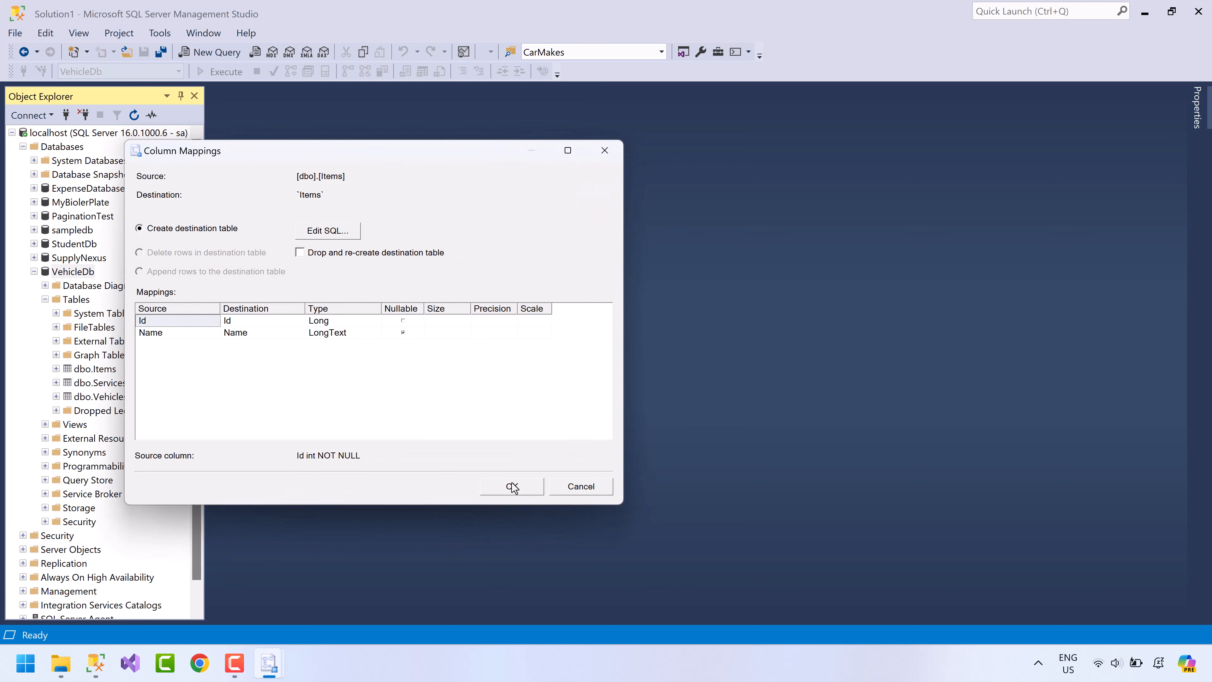
{"action": "left_click", "coordinate": [512, 486]}
{"action": "left_click", "coordinate": [258, 276]}
{"action": "left_click", "coordinate": [366, 430]}
{"action": "key", "text": "Escape"}
{"action": "left_click", "coordinate": [244, 290]}
{"action": "left_click", "coordinate": [396, 427]}
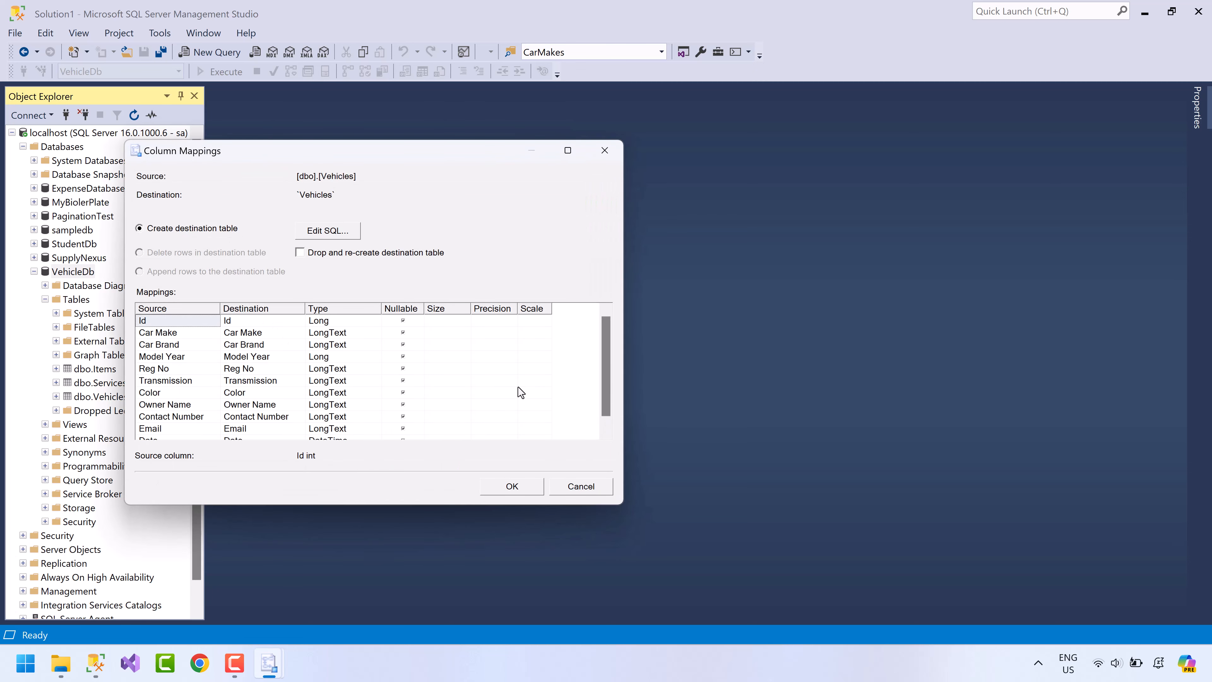
{"action": "left_click", "coordinate": [513, 486]}
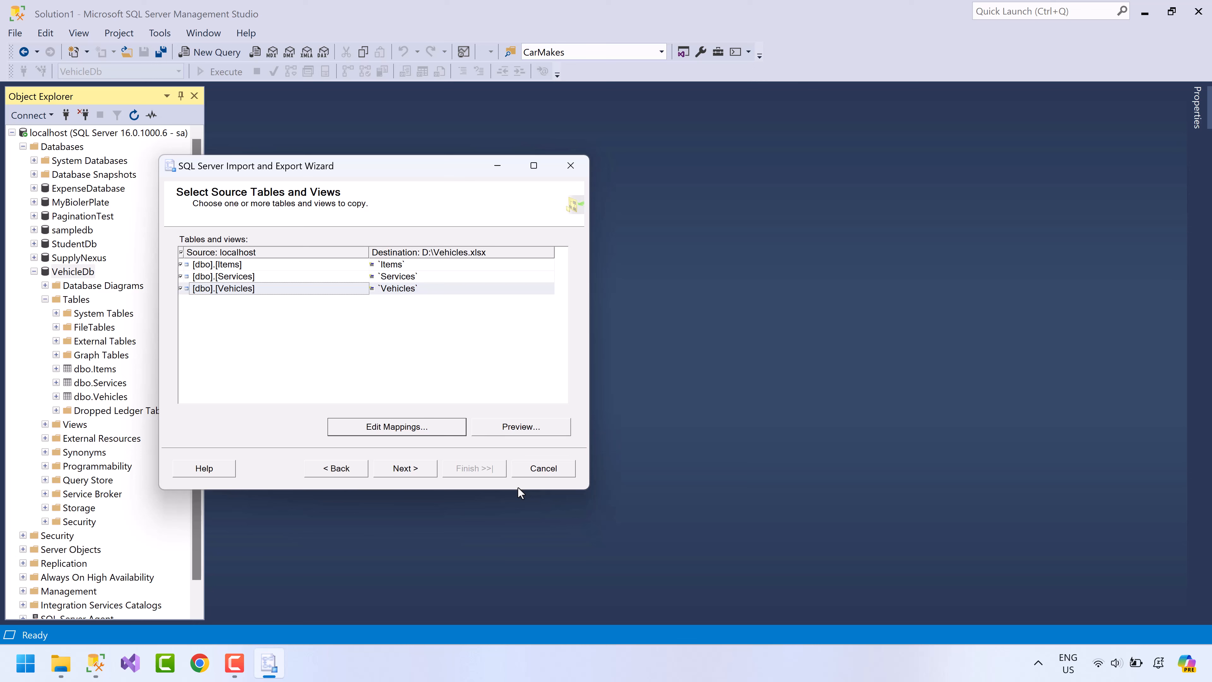
Run the export immediately without saving an SSIS package, and close the wizard
{"action": "left_click", "coordinate": [423, 468]}
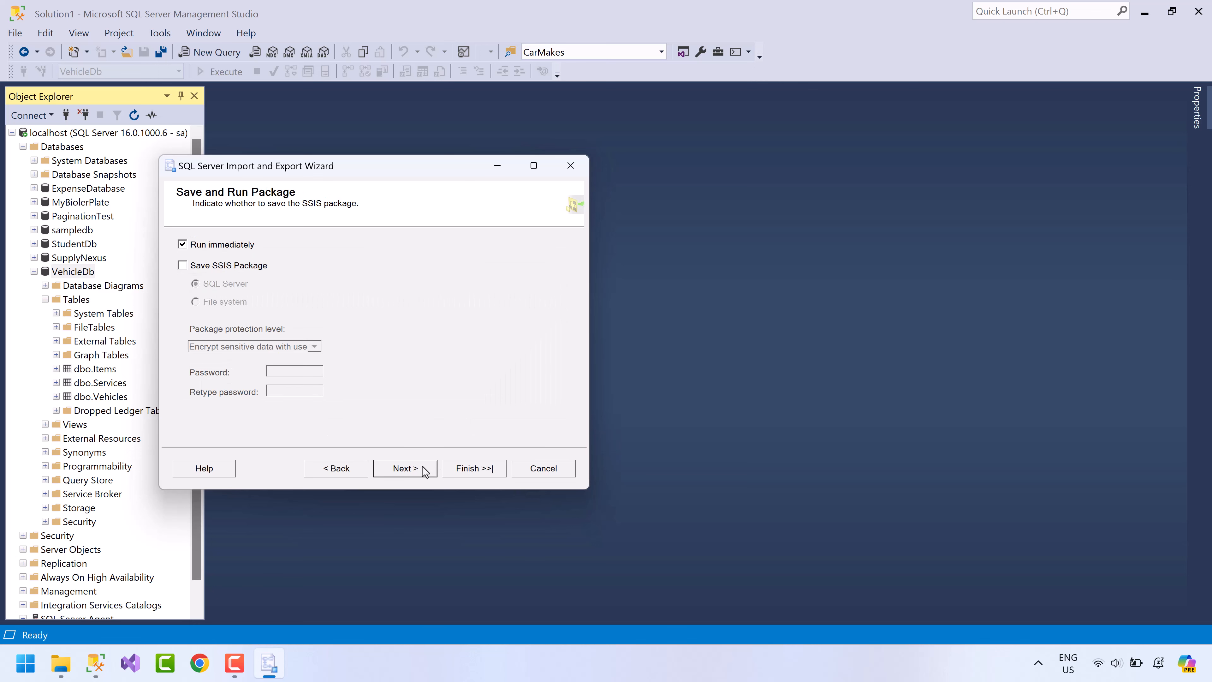
{"action": "left_click", "coordinate": [423, 468]}
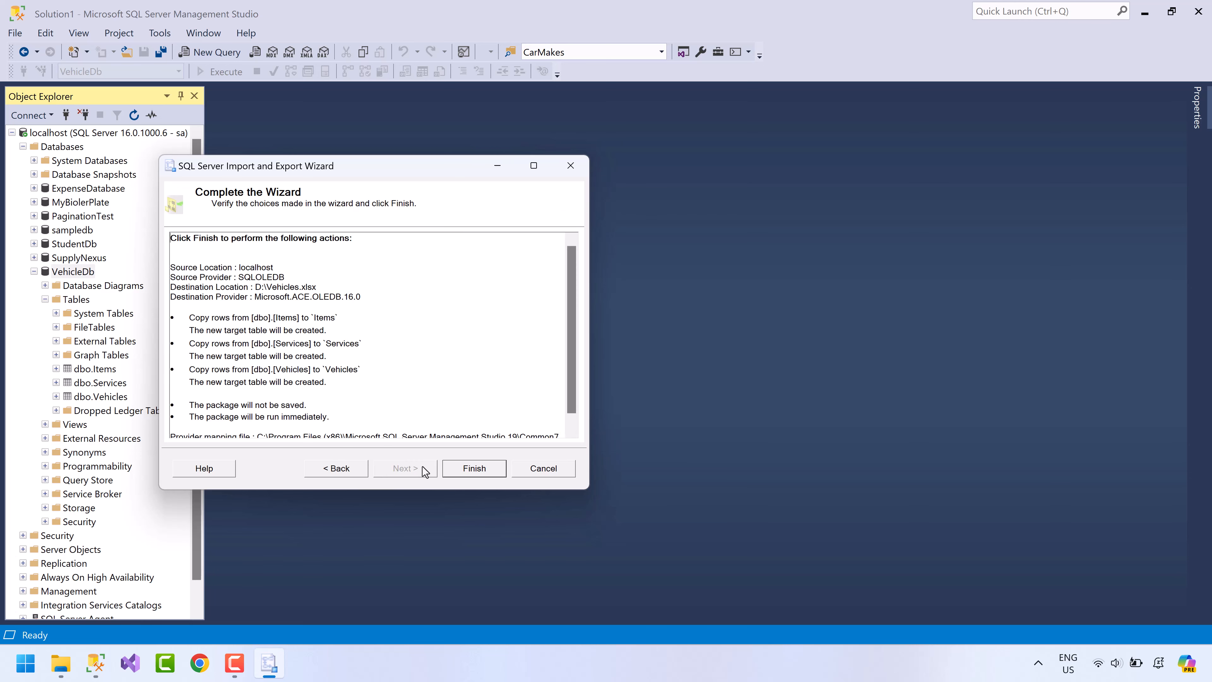
{"action": "left_click", "coordinate": [449, 468]}
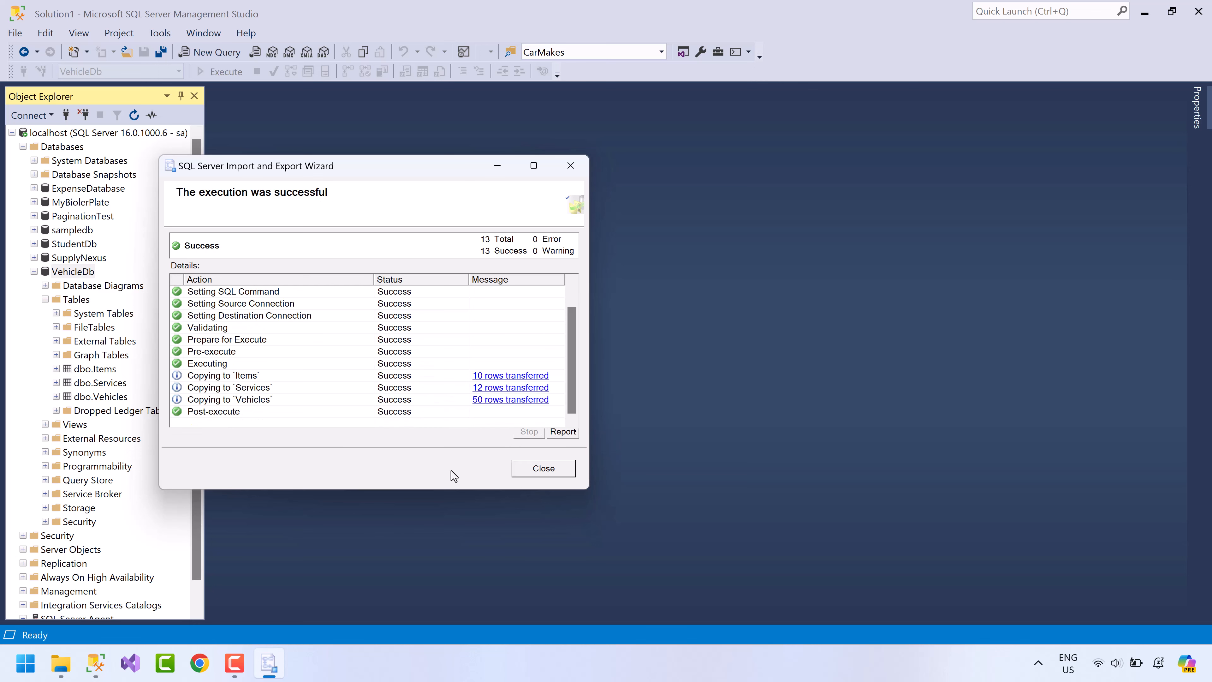
{"action": "left_click", "coordinate": [519, 472]}
Open Vehicles.xlsx from drive D: in Excel and examine the exported data on the Items, Services and Vehicles sheets
{"action": "left_click", "coordinate": [61, 663]}
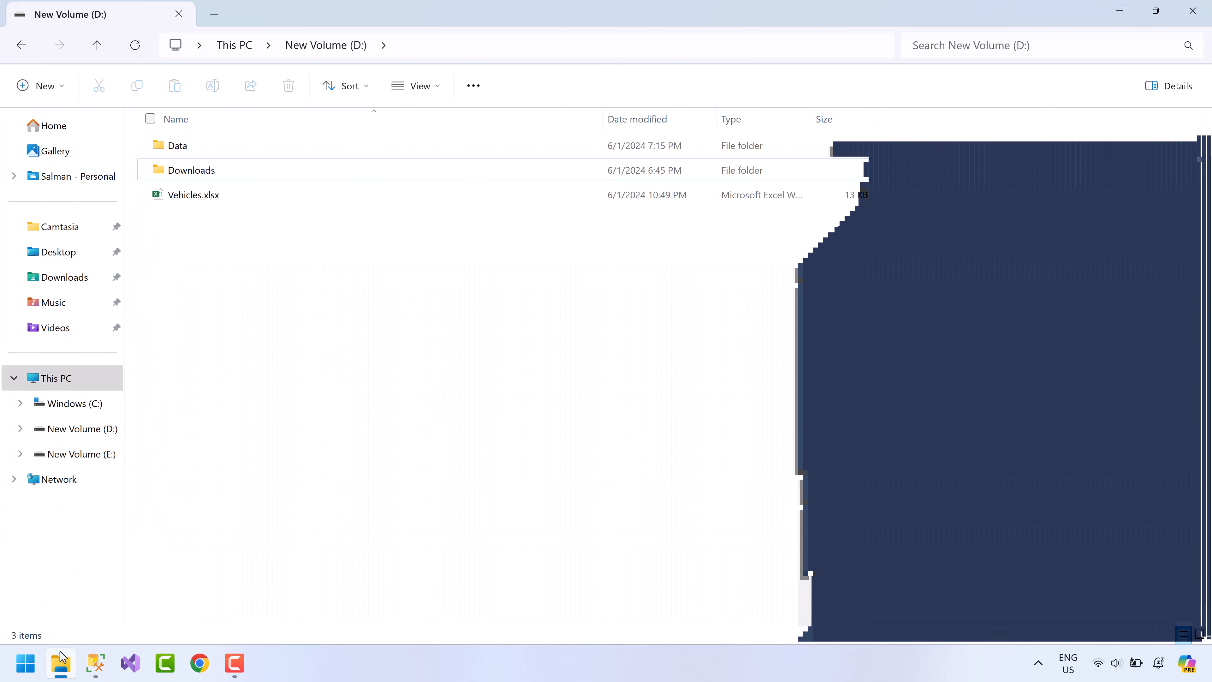
{"action": "left_click", "coordinate": [183, 202]}
{"action": "double_click", "coordinate": [183, 202]}
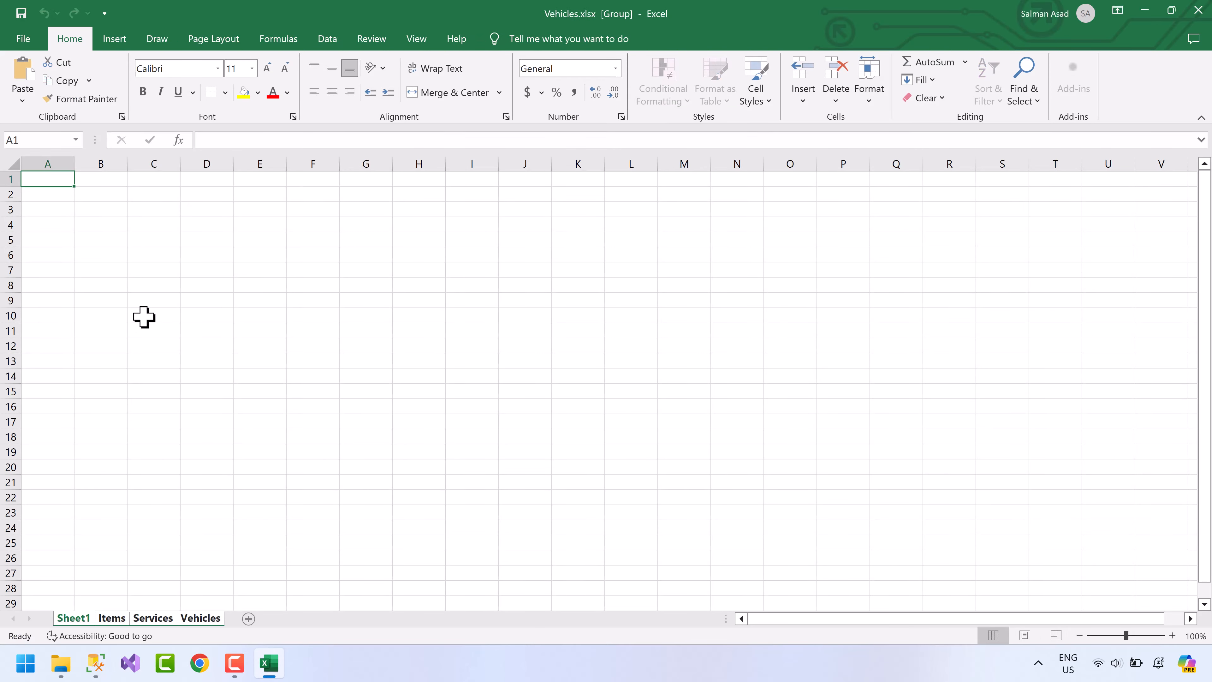
{"action": "left_click", "coordinate": [115, 620]}
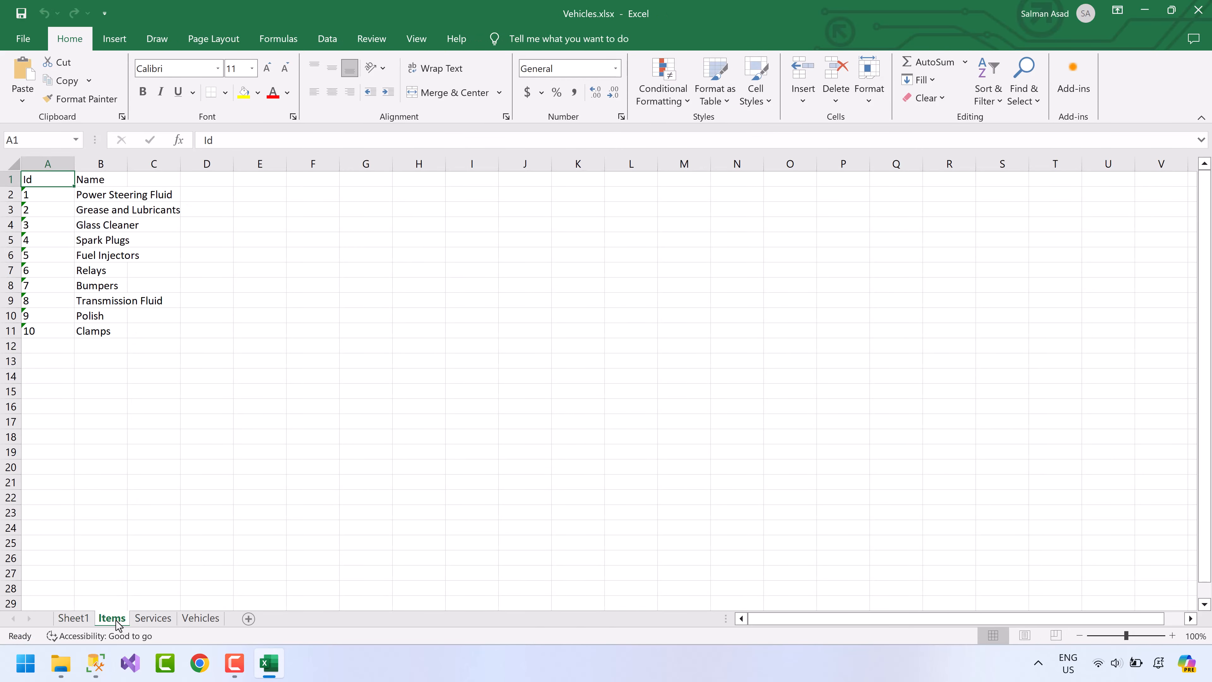
{"action": "left_click", "coordinate": [140, 622]}
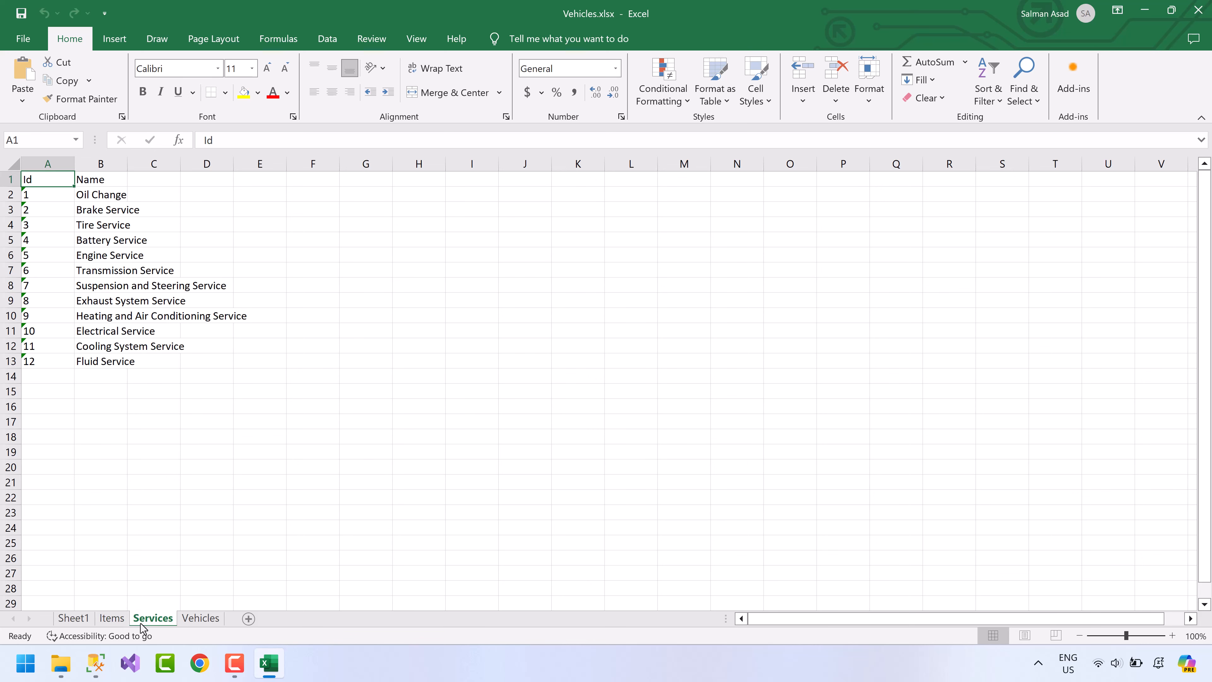
{"action": "left_click", "coordinate": [197, 620]}
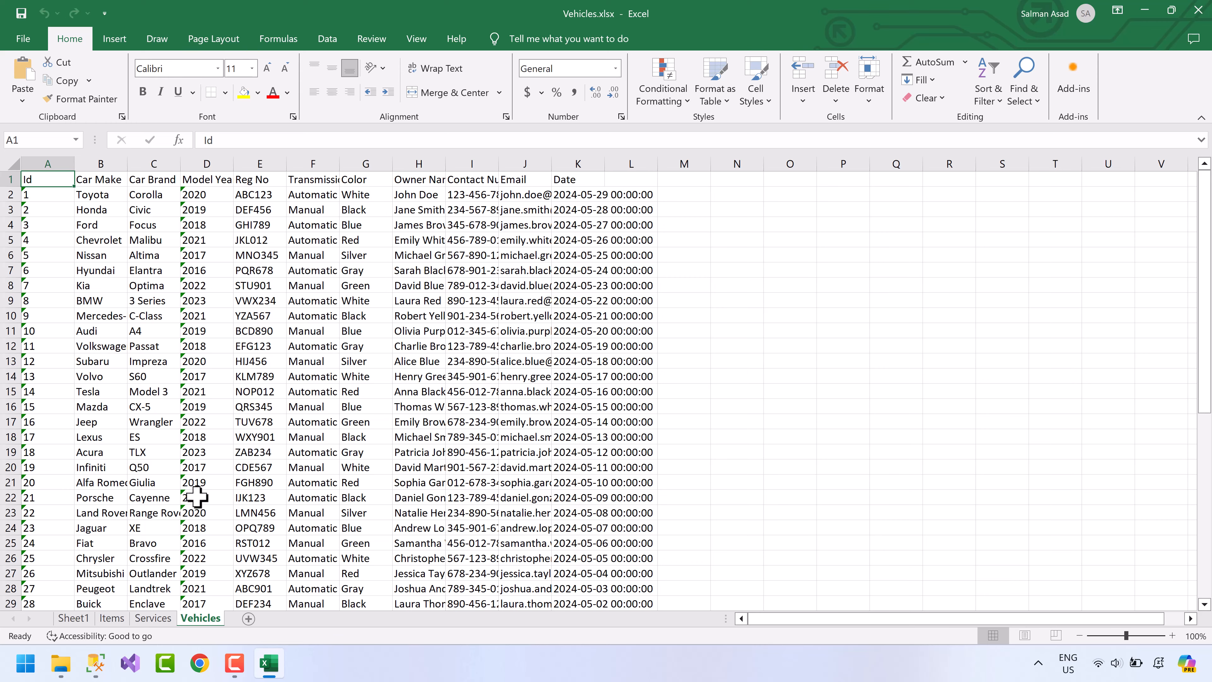
{"action": "scroll", "coordinate": [196, 497], "scroll_direction": "down", "scroll_amount": 12}
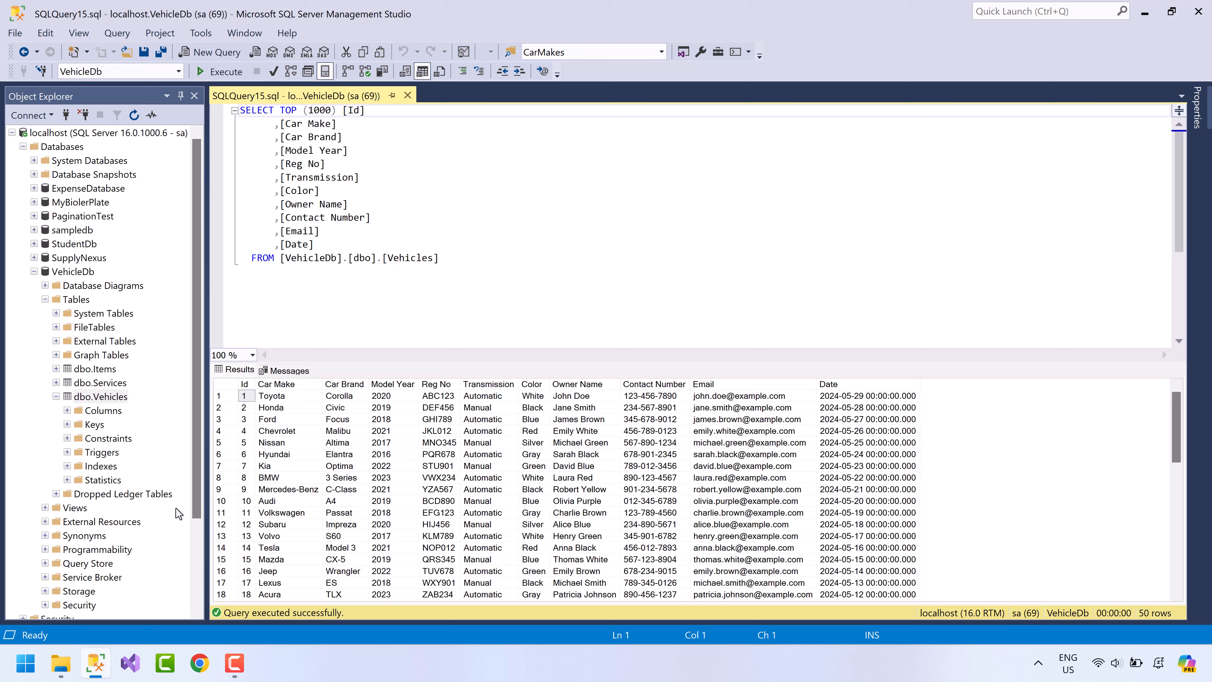
Highlight the first ten rows in the query results of the Vehicles table
{"action": "left_click_drag", "start_coordinate": [244, 500], "coordinate": [811, 396]}
{"action": "left_click_drag", "start_coordinate": [886, 373], "coordinate": [921, 400]}
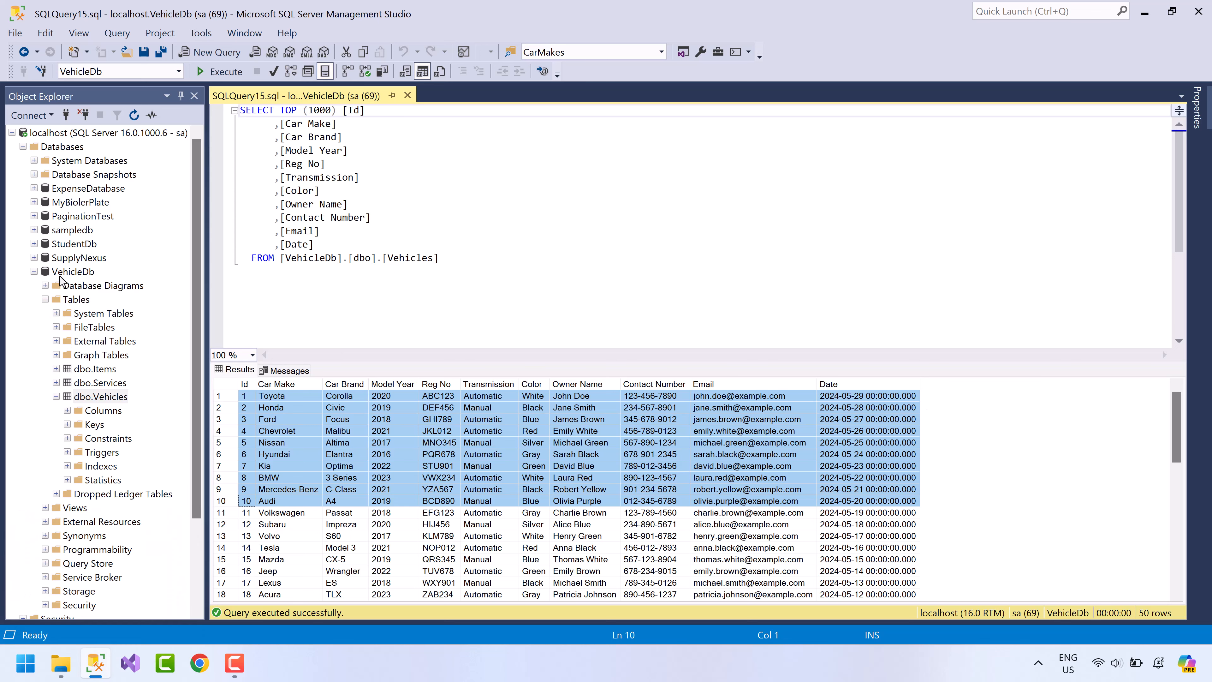
Start the Export Data wizard for the VehicleDb database and proceed past its welcome page
{"action": "right_click", "coordinate": [71, 272]}
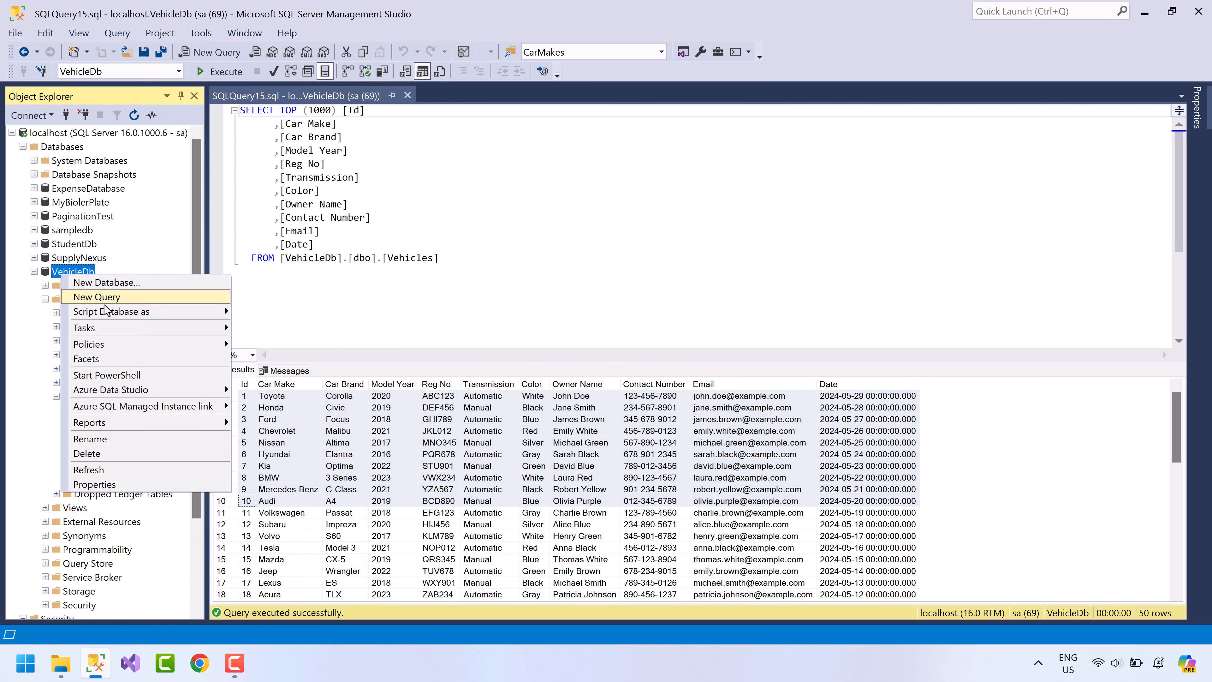
{"action": "mouse_move", "coordinate": [130, 328]}
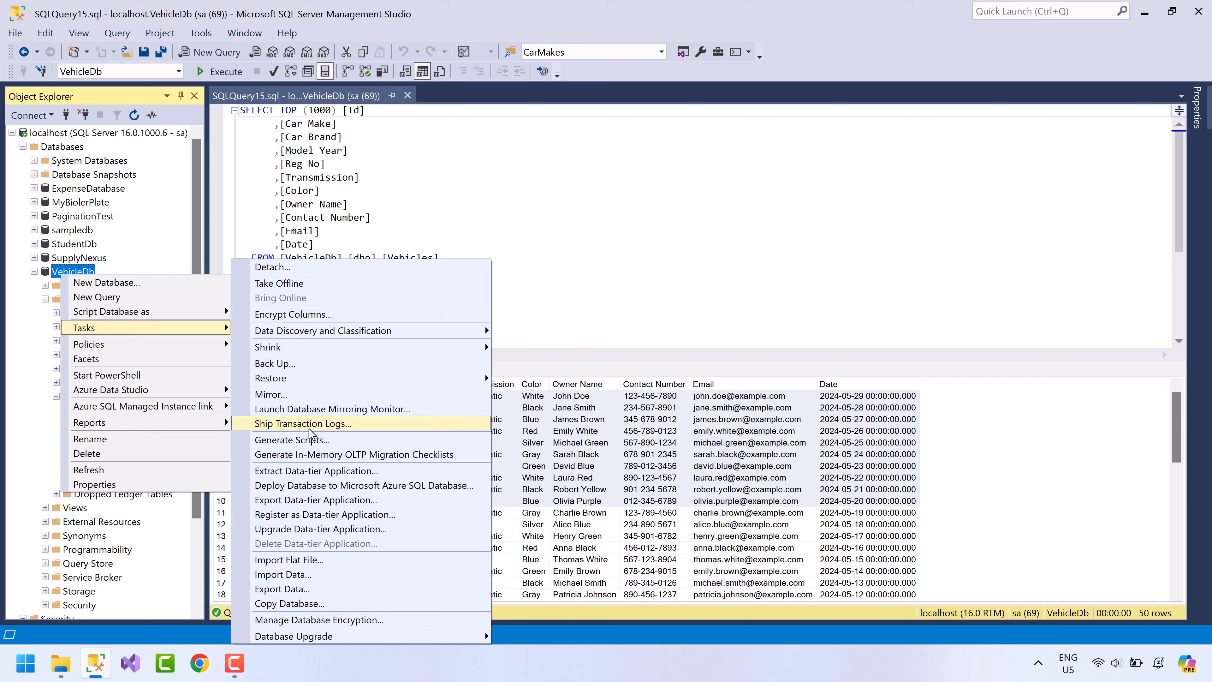
{"action": "left_click", "coordinate": [318, 590]}
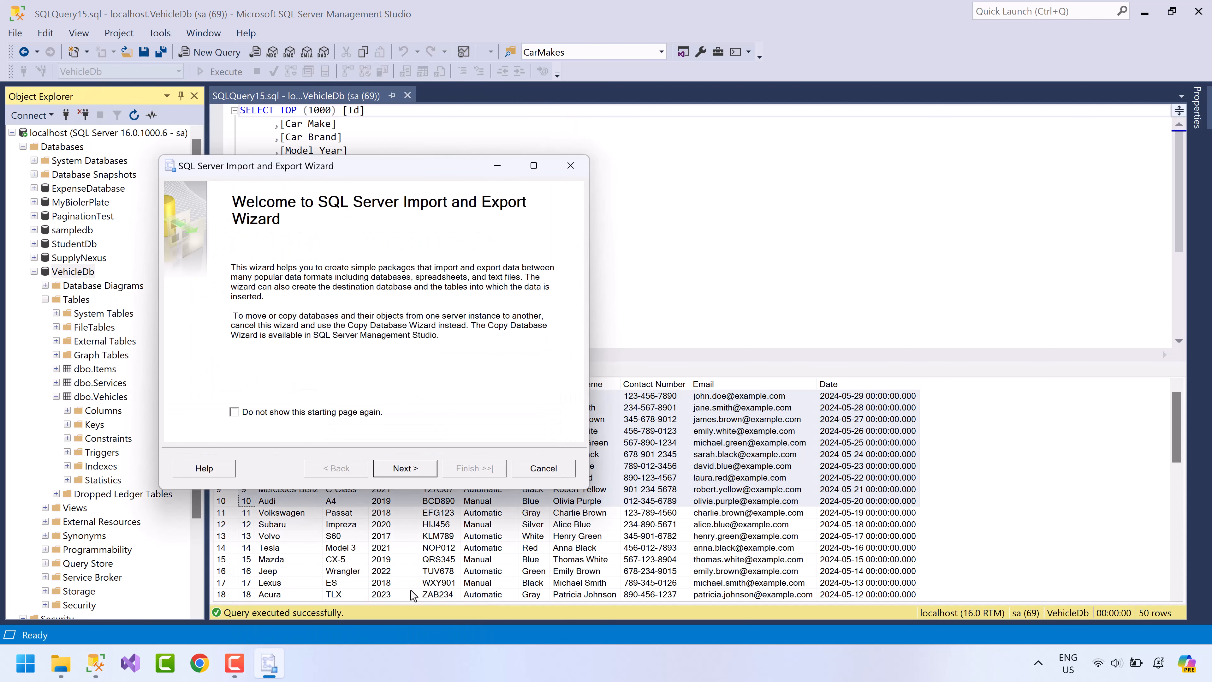
{"action": "left_click", "coordinate": [392, 469]}
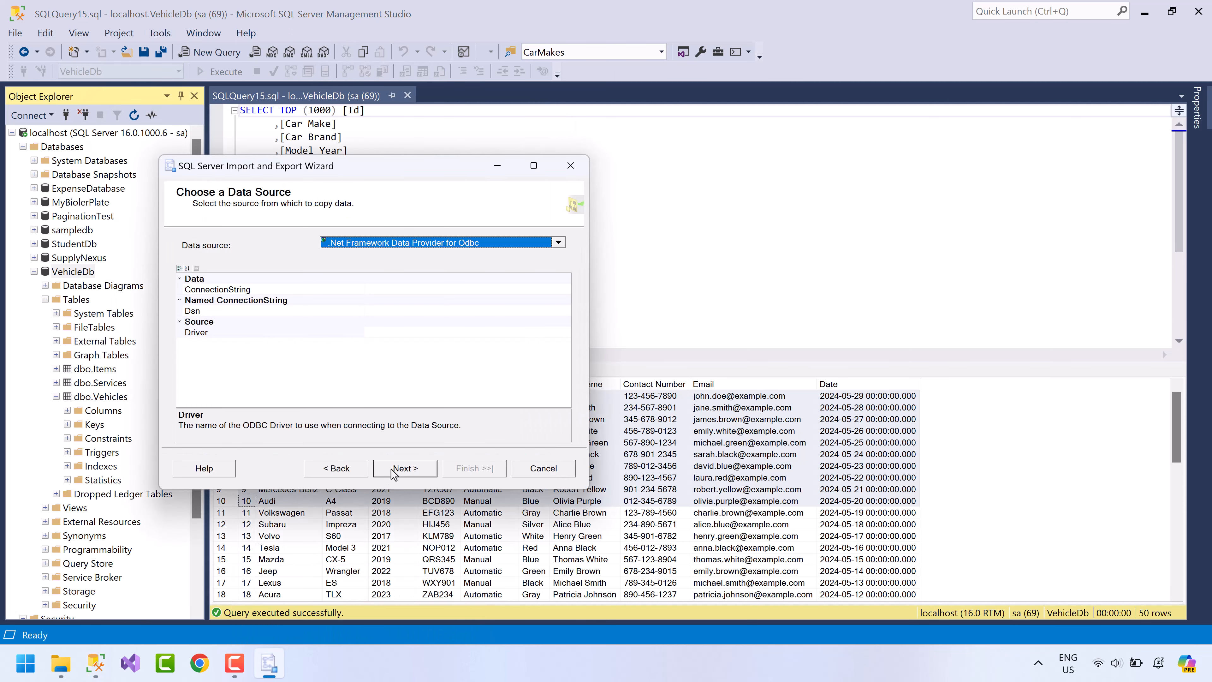
Use Microsoft OLE DB Provider for SQL Server as the new export's data source, accepting localhost and VehicleDb
{"action": "left_click", "coordinate": [415, 244]}
{"action": "scroll", "coordinate": [399, 310], "scroll_direction": "down", "scroll_amount": 2}
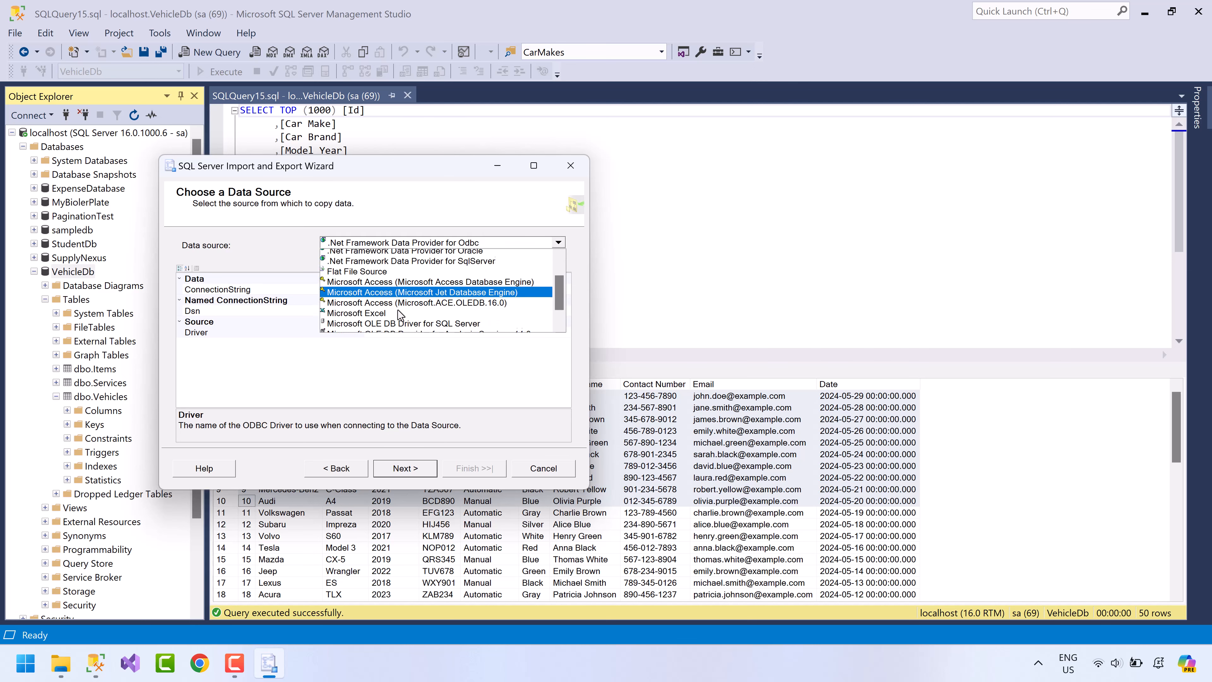
{"action": "left_click", "coordinate": [395, 327]}
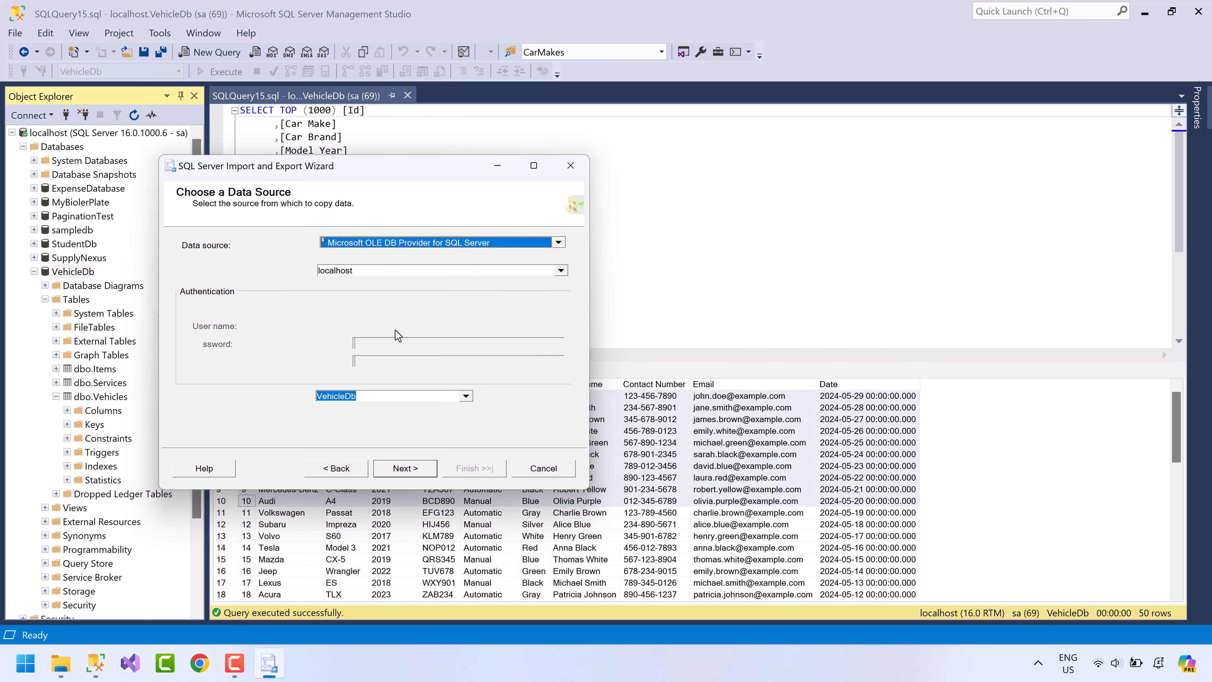
{"action": "left_click", "coordinate": [391, 466]}
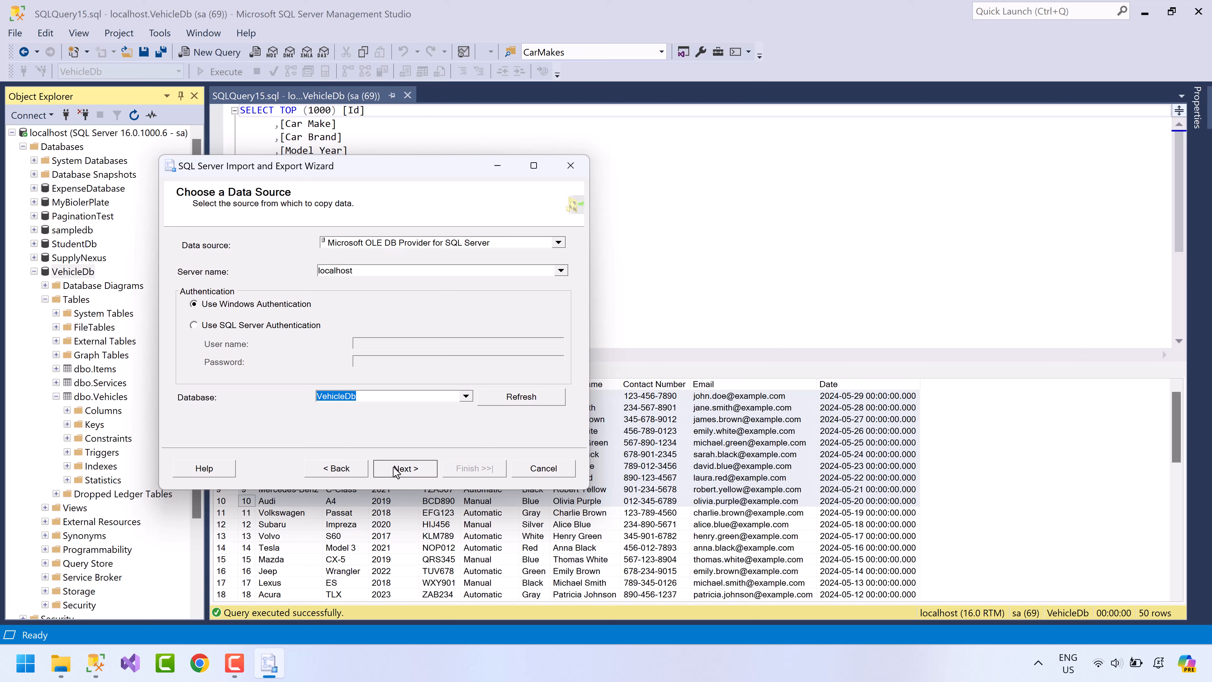
Choose Microsoft Excel as the export destination and create a new Excel worksheet file named Vehicles_Only10Rows.xlsx on drive D:
{"action": "left_click", "coordinate": [396, 244]}
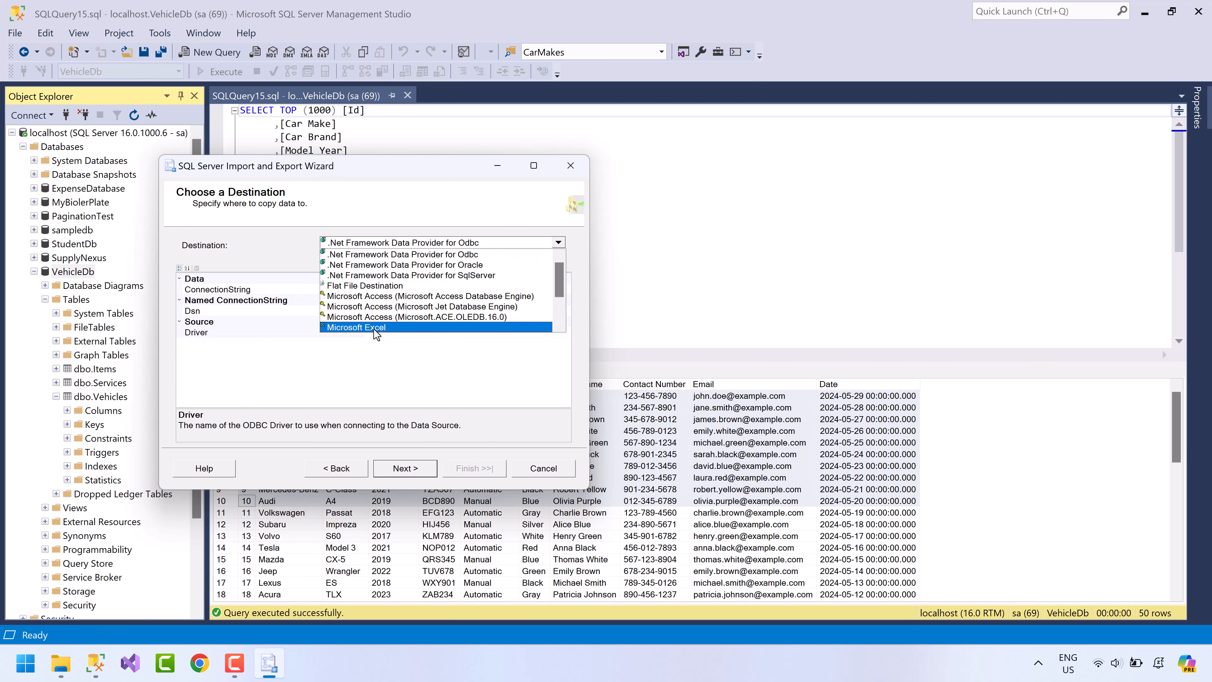
{"action": "left_click", "coordinate": [433, 330]}
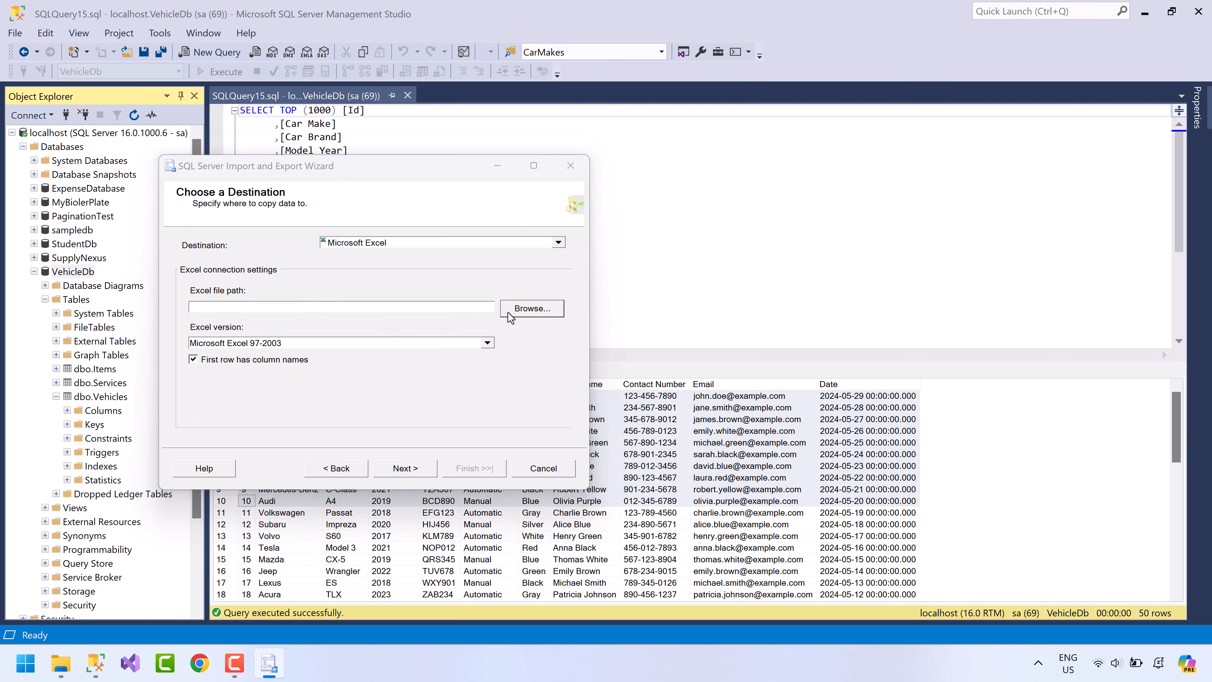
{"action": "left_click", "coordinate": [509, 311]}
{"action": "right_click", "coordinate": [376, 371]}
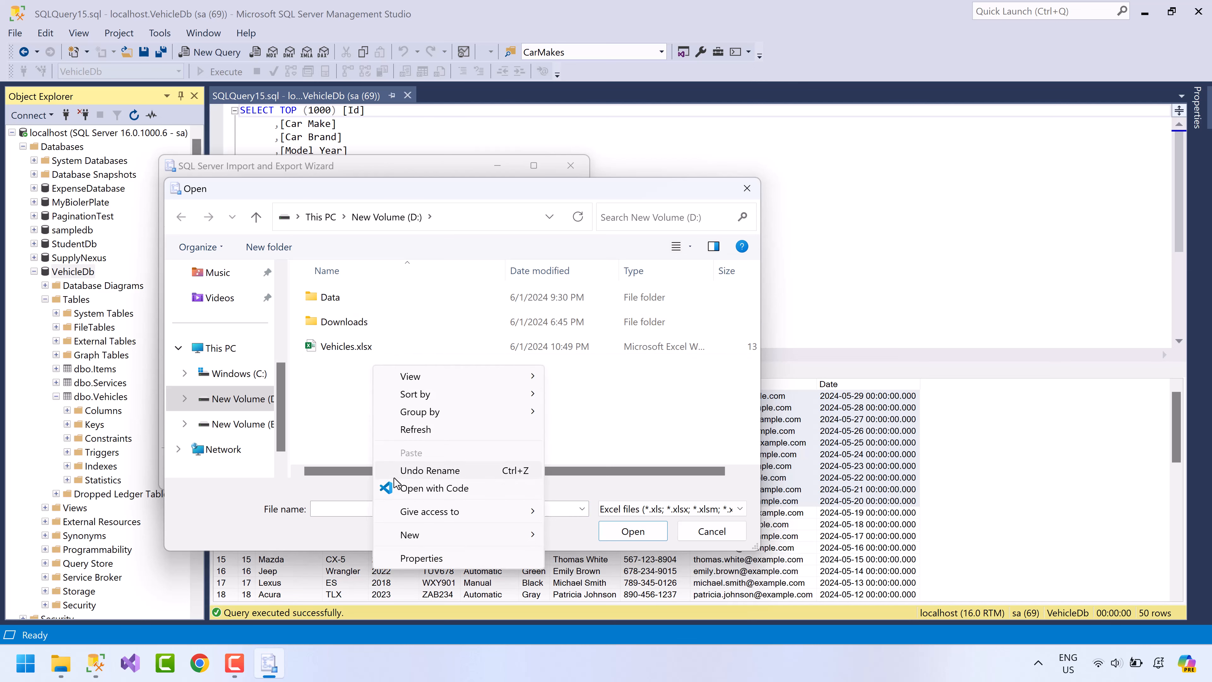
{"action": "mouse_move", "coordinate": [447, 539]}
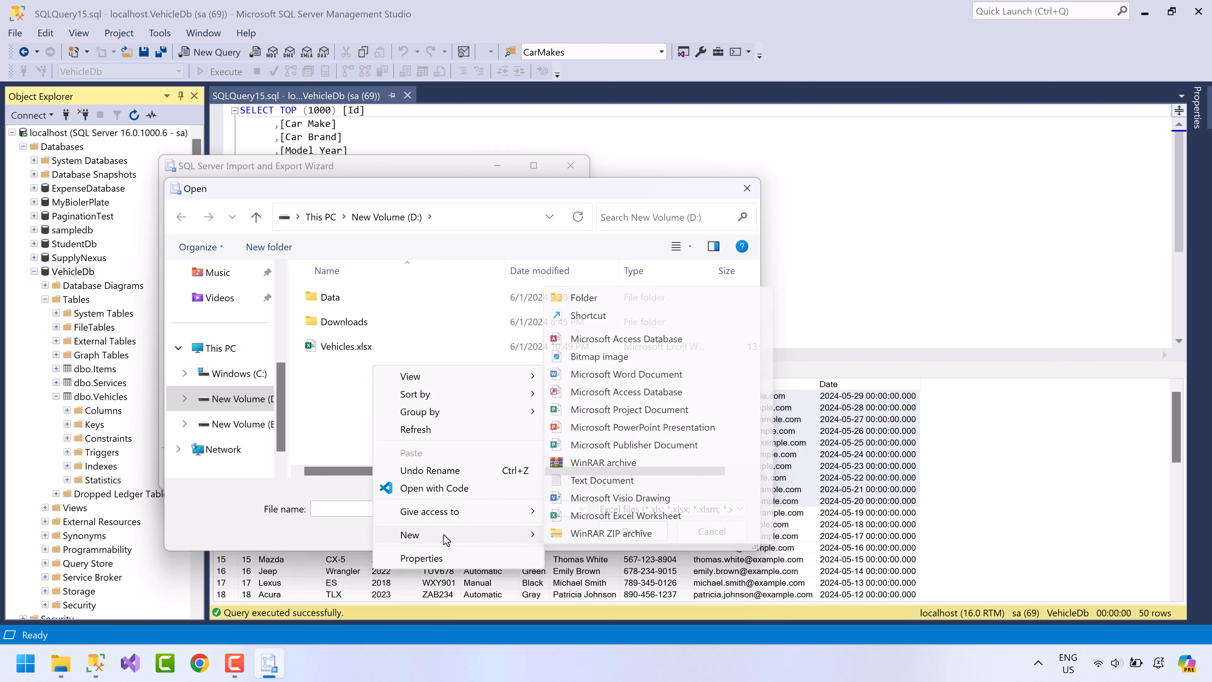
{"action": "left_click", "coordinate": [619, 520]}
{"action": "type", "text": "Vehicl"}
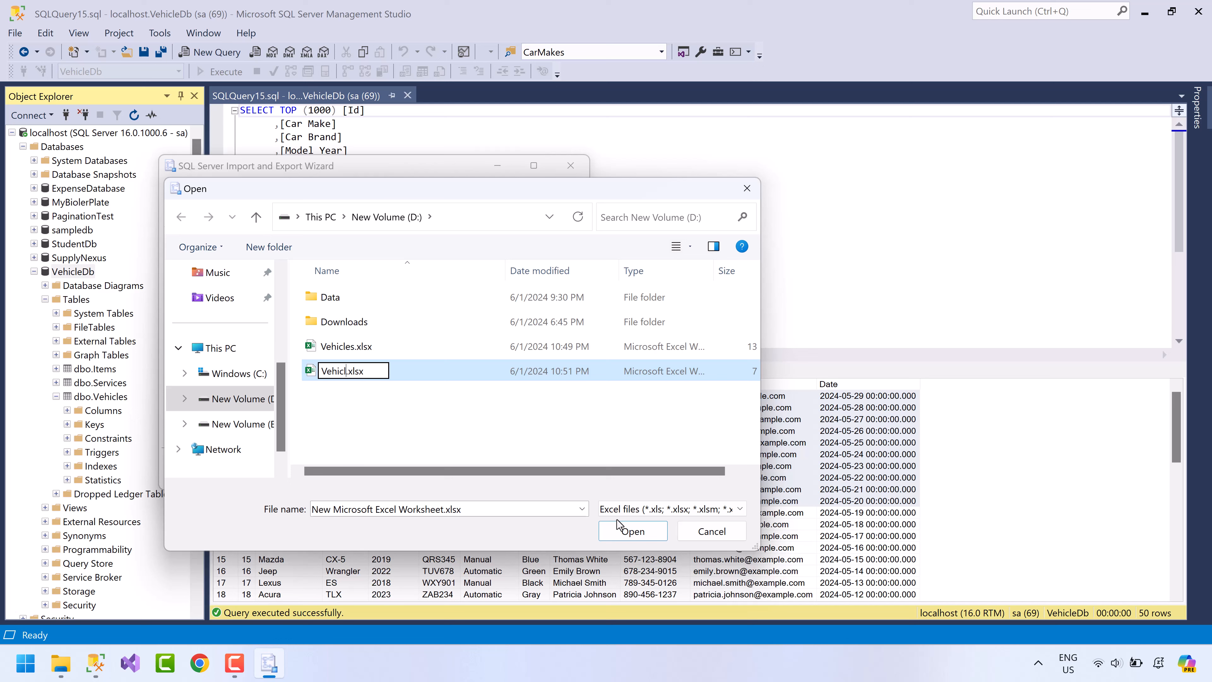
{"action": "type", "text": "es_Only10Rows"}
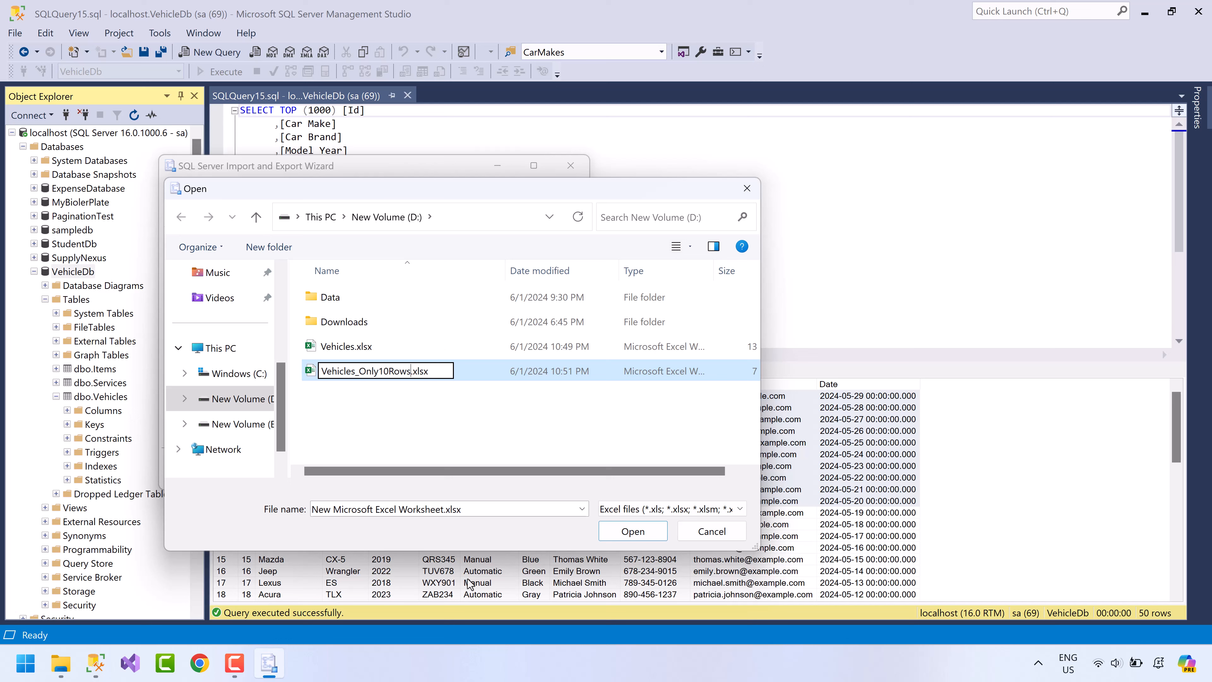
{"action": "key", "text": "Return"}
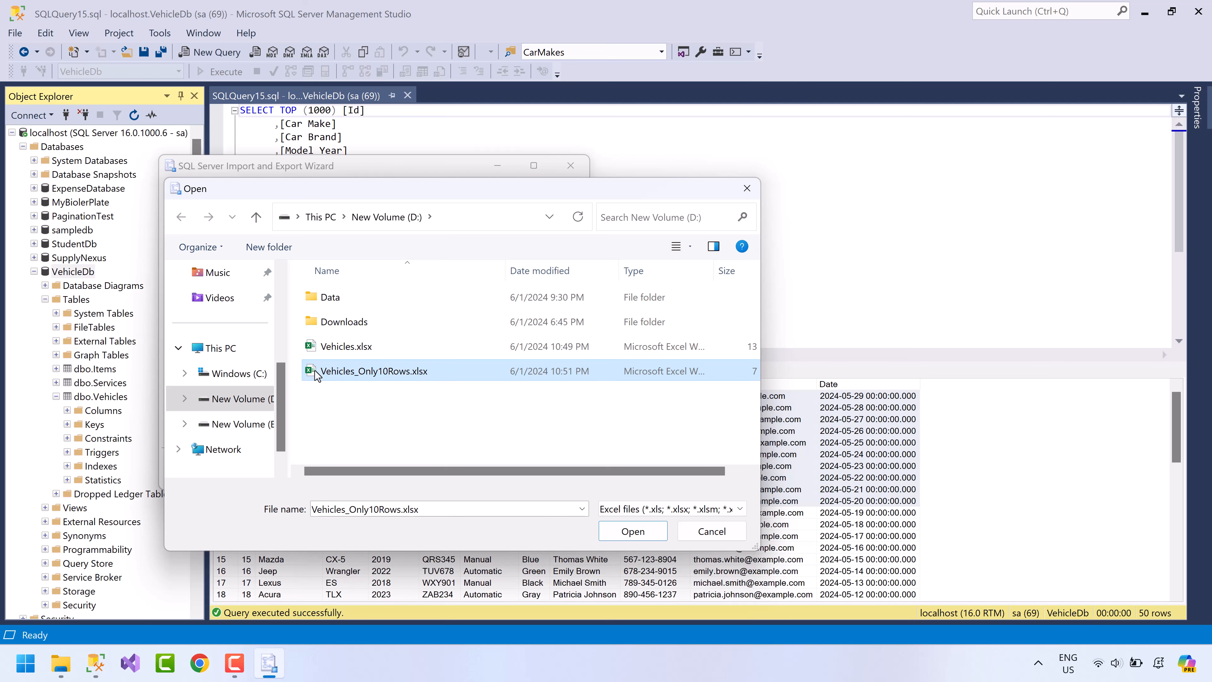
Use Vehicles_Only10Rows.xlsx as the destination file with version Microsoft Excel 2016 and accept the destination settings
{"action": "left_click", "coordinate": [655, 534]}
{"action": "left_click", "coordinate": [436, 342]}
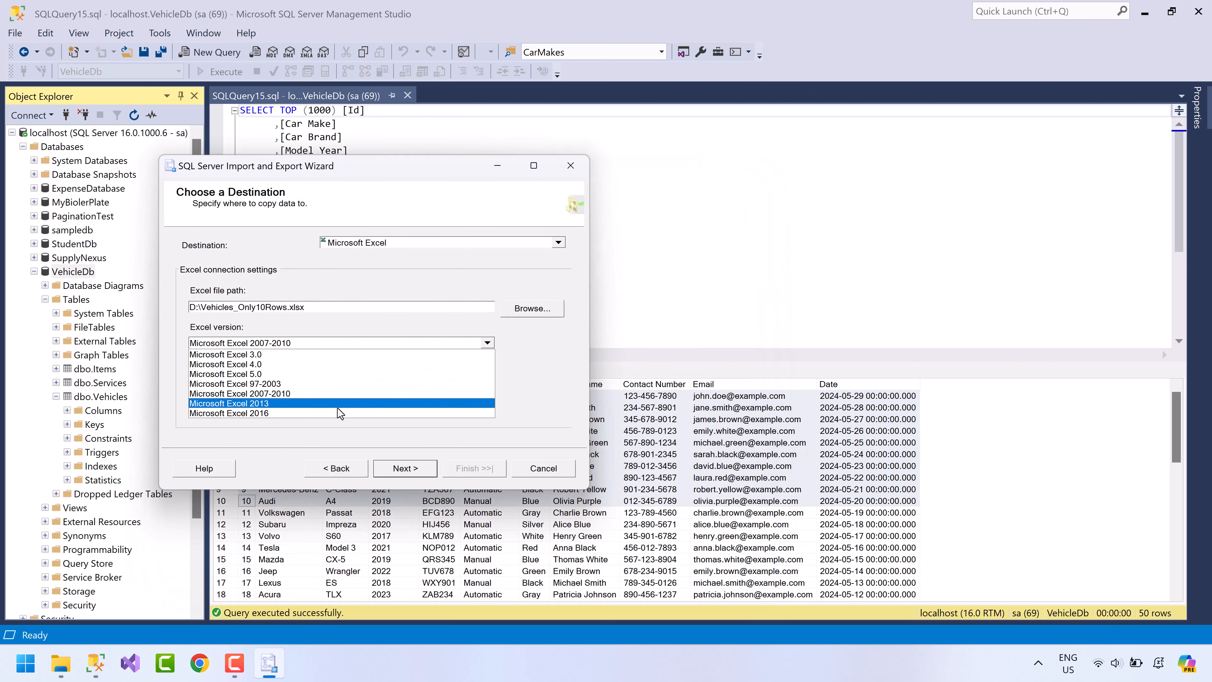
{"action": "left_click", "coordinate": [336, 413]}
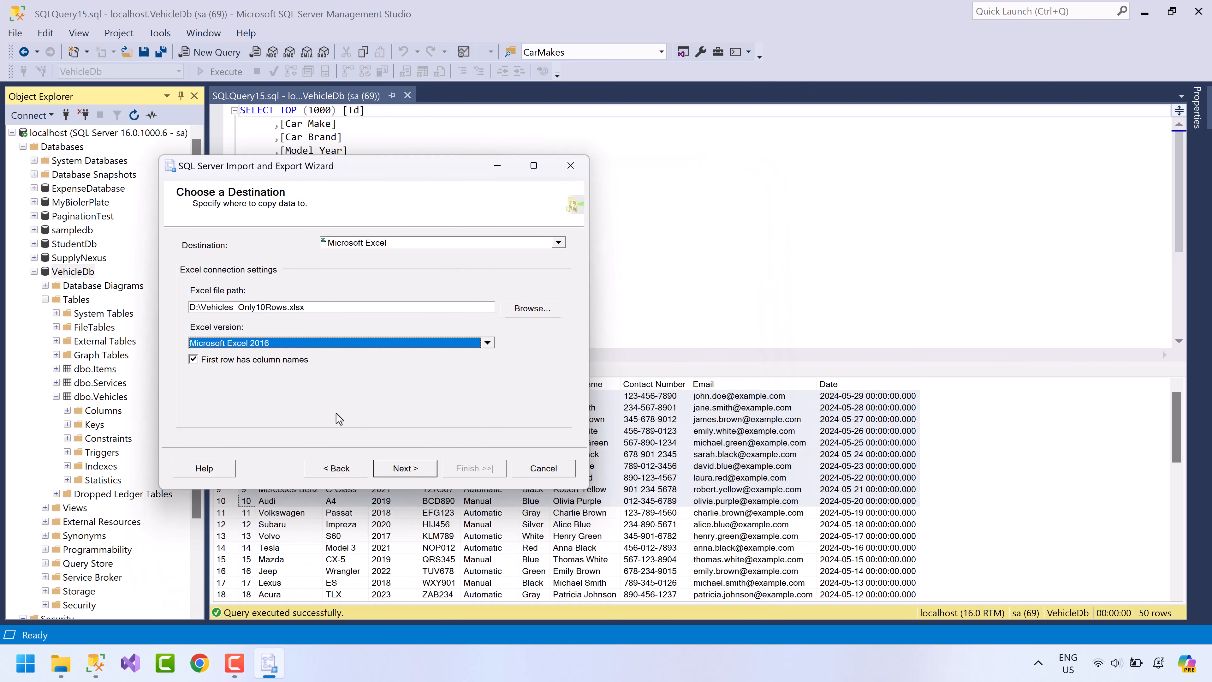
{"action": "left_click", "coordinate": [399, 470]}
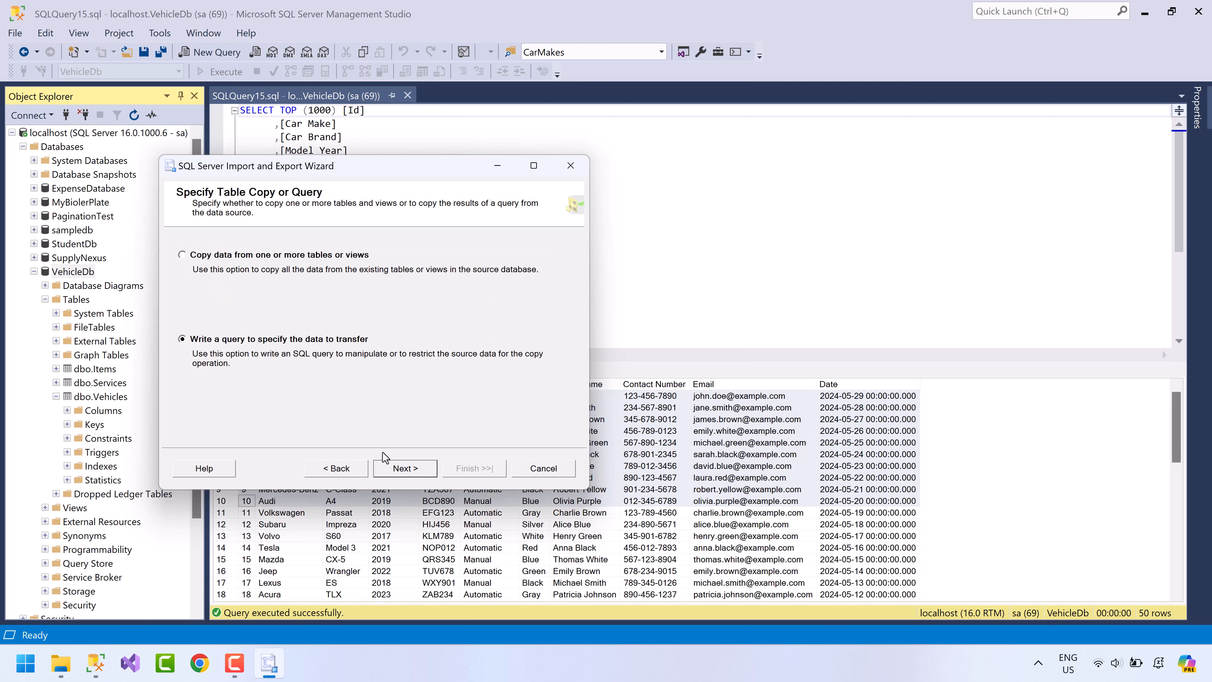
Specify the data to transfer with the query SELECT TOP 10 * FROM Vehicles, parsing the statement before accepting it
{"action": "left_click", "coordinate": [392, 468]}
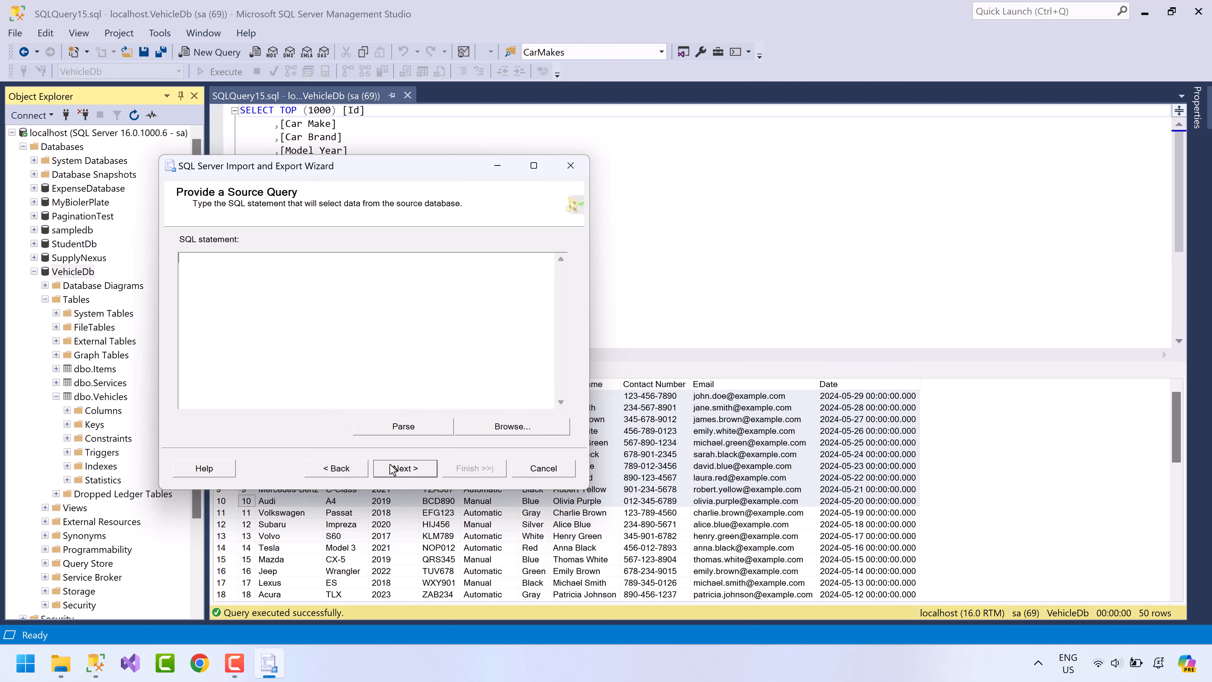
{"action": "type", "text": "SELECT TOP 10 * FROM Vehicles"}
{"action": "left_click", "coordinate": [385, 426]}
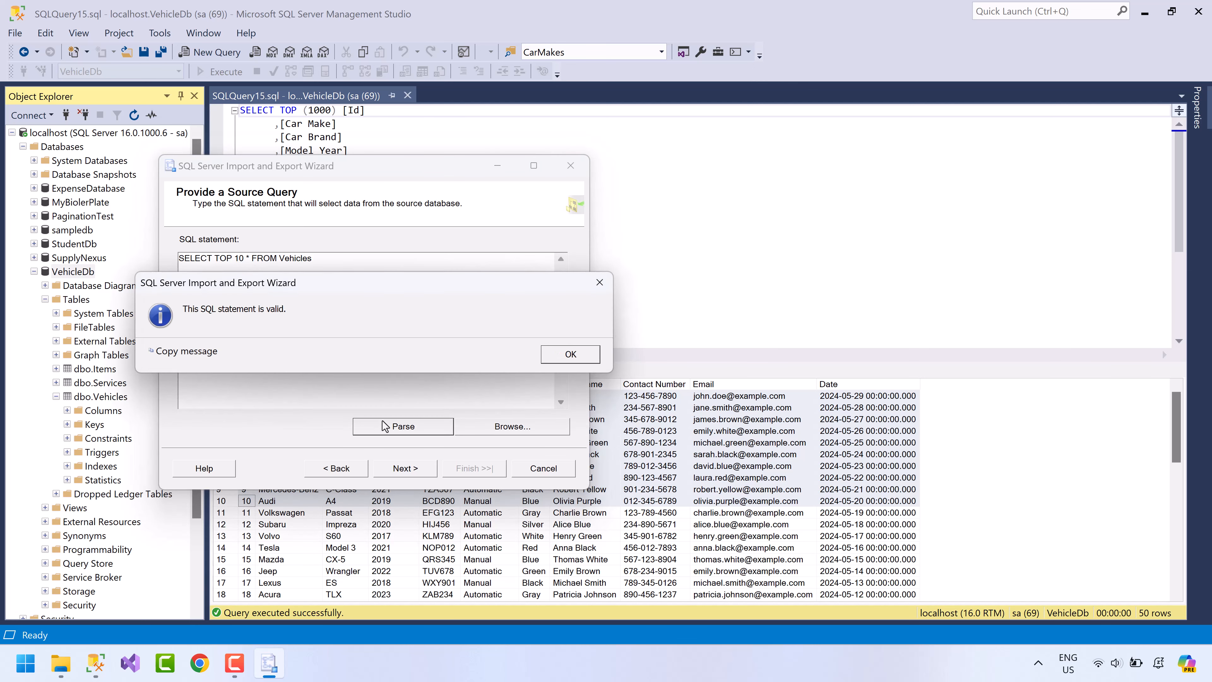
{"action": "left_click", "coordinate": [567, 355]}
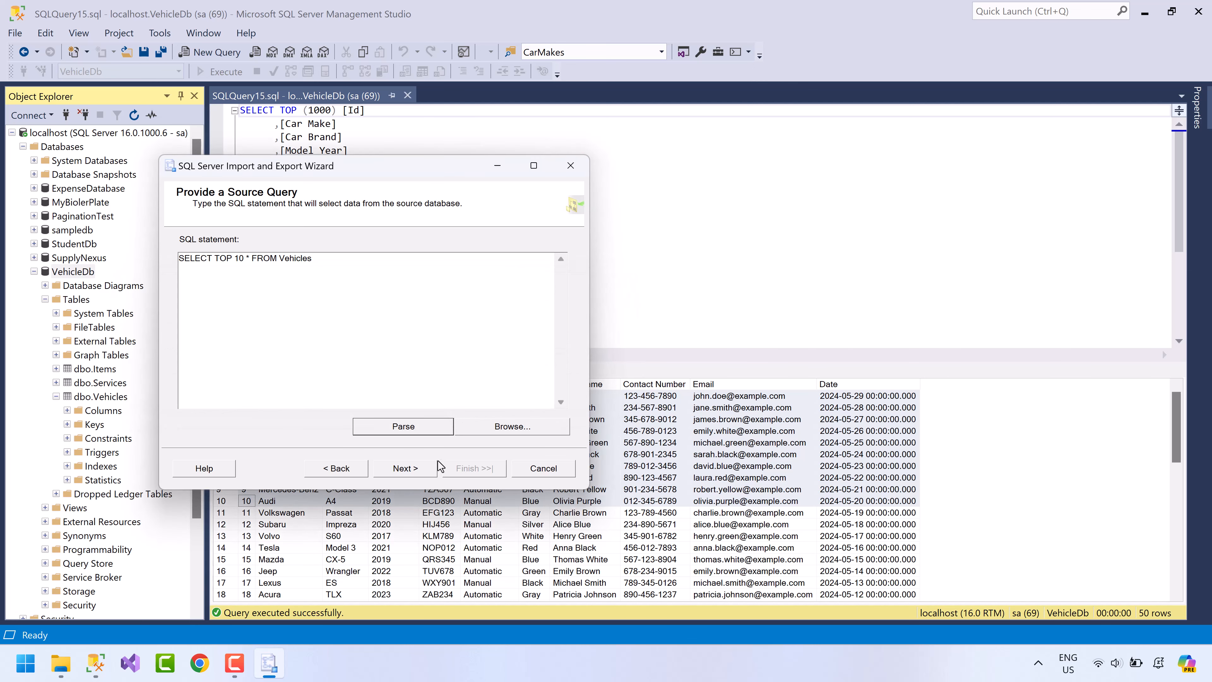
{"action": "left_click", "coordinate": [424, 470]}
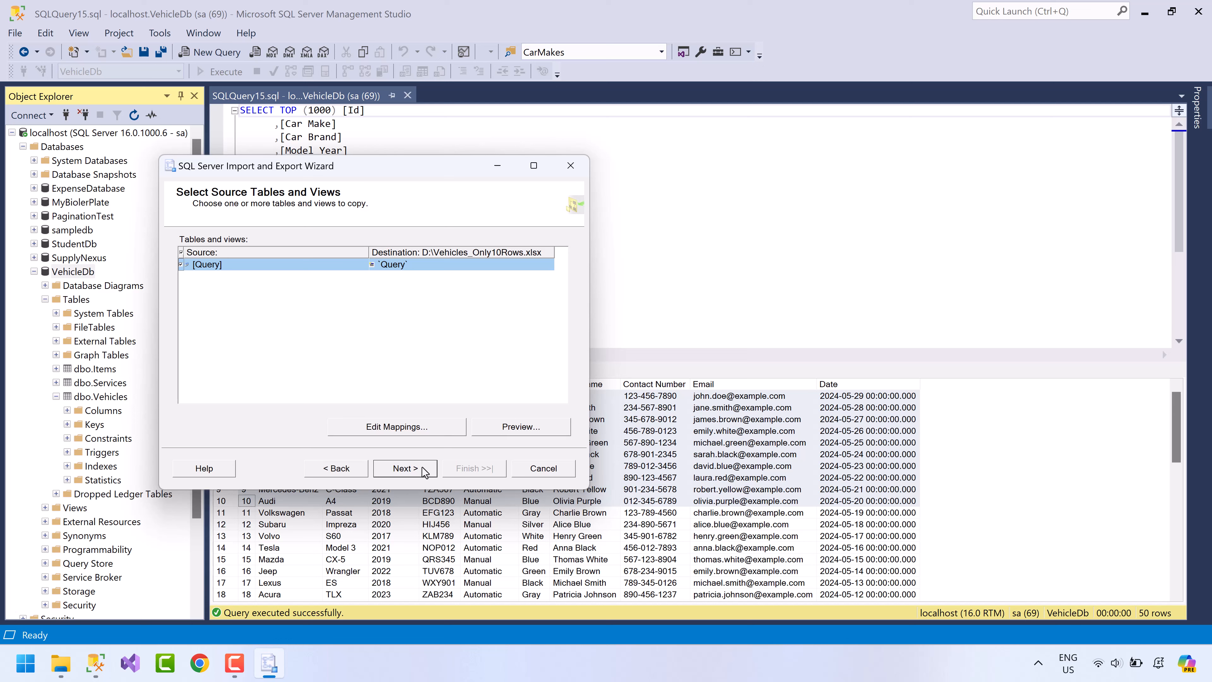
Accept the Query source and data type mapping, run the export immediately without saving a package, and close the wizard
{"action": "left_click", "coordinate": [425, 470]}
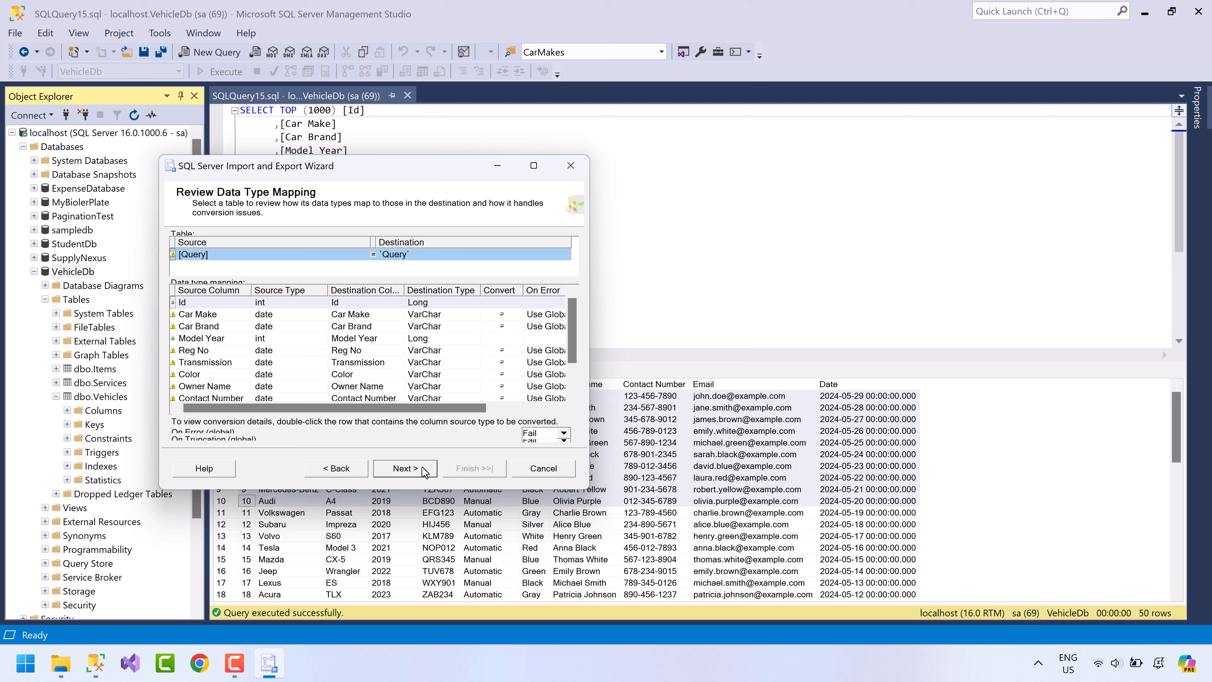
{"action": "left_click", "coordinate": [424, 471]}
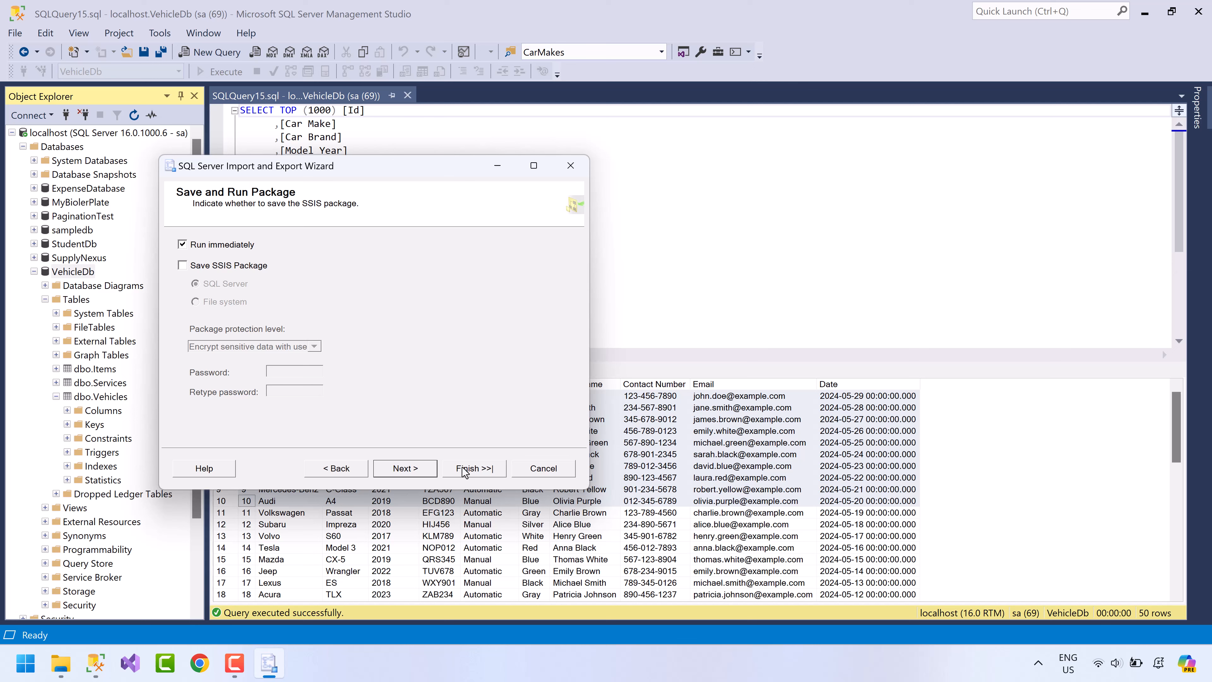
{"action": "left_click", "coordinate": [463, 470]}
{"action": "left_click", "coordinate": [461, 471]}
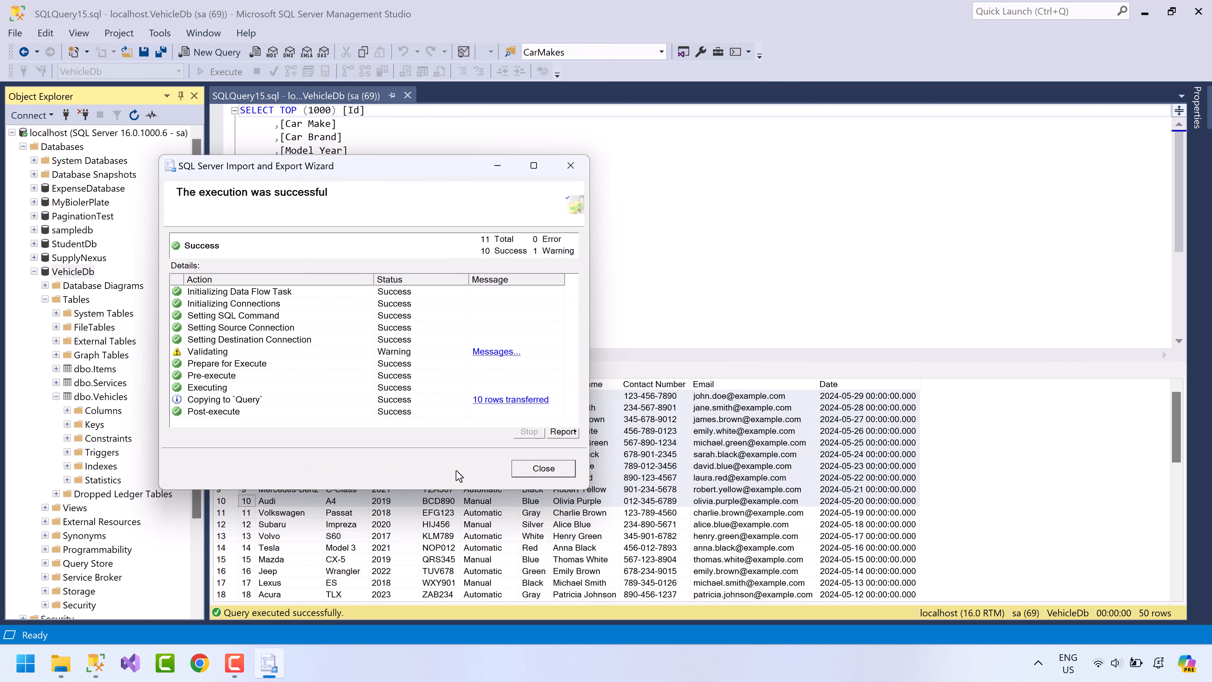
{"action": "left_click", "coordinate": [521, 469]}
Open Vehicles_Only10Rows.xlsx from drive D: in Excel and highlight the exported data on the Query sheet to examine it
{"action": "left_click", "coordinate": [60, 662]}
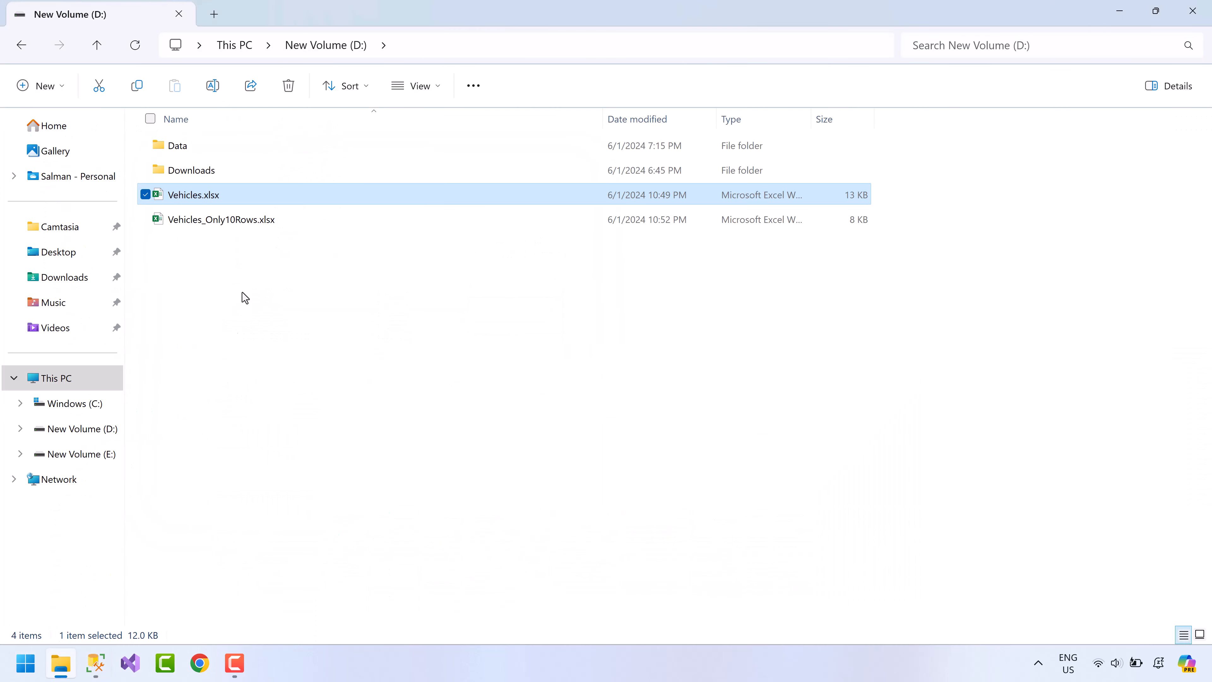
{"action": "double_click", "coordinate": [261, 221]}
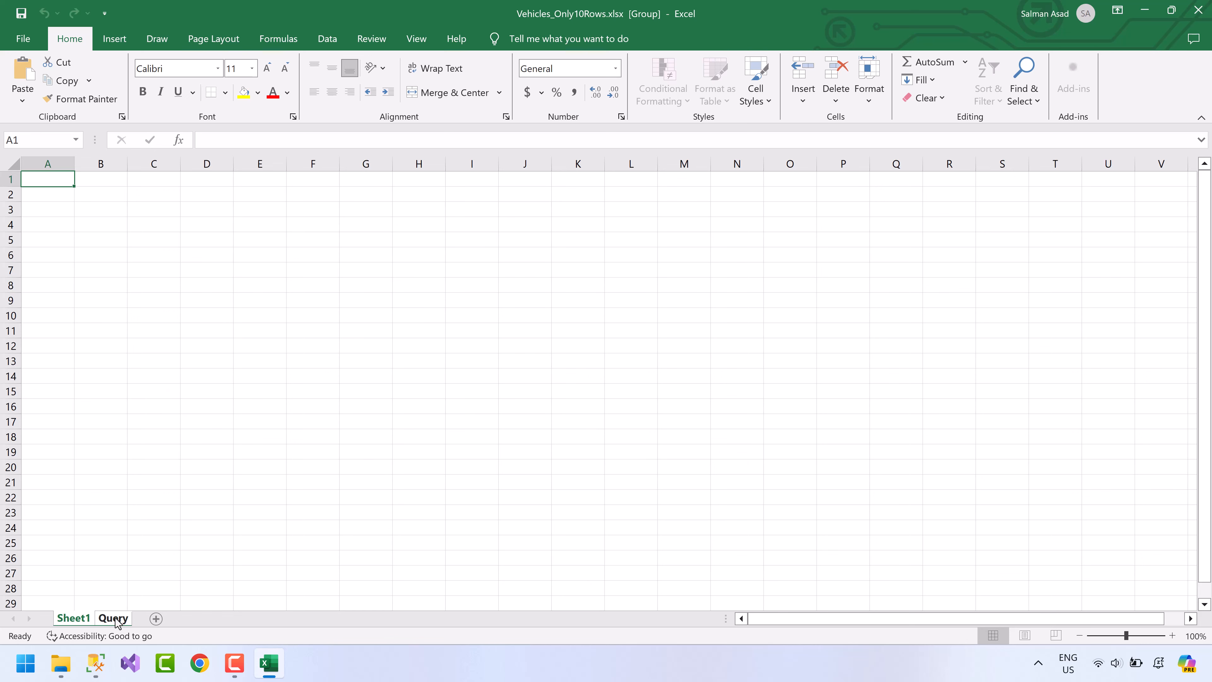
{"action": "left_click", "coordinate": [114, 619]}
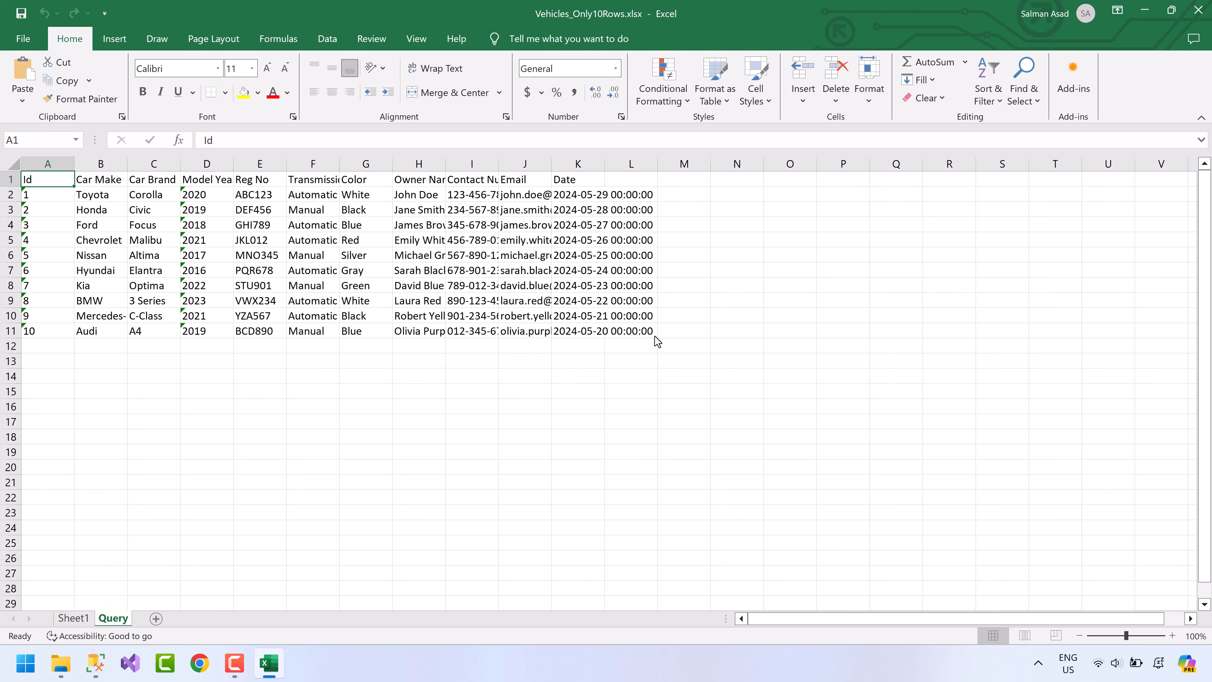
{"action": "left_click_drag", "start_coordinate": [654, 333], "coordinate": [10, 182]}
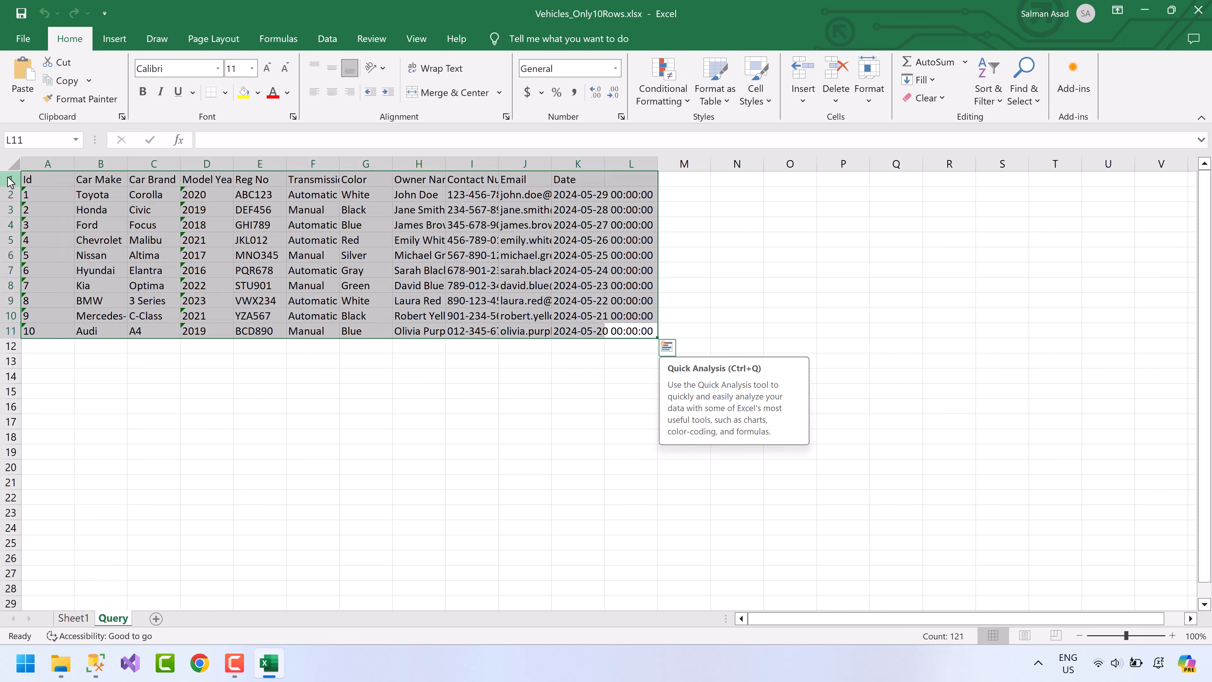